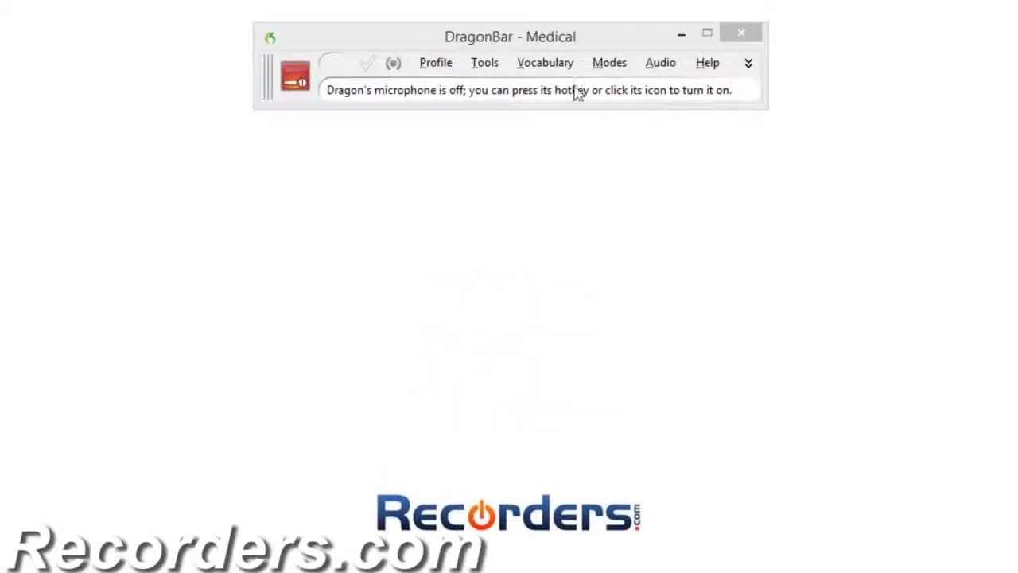
# Step: Start a new custom voice command in the MyCommands Editor
pyautogui.click(487, 64)
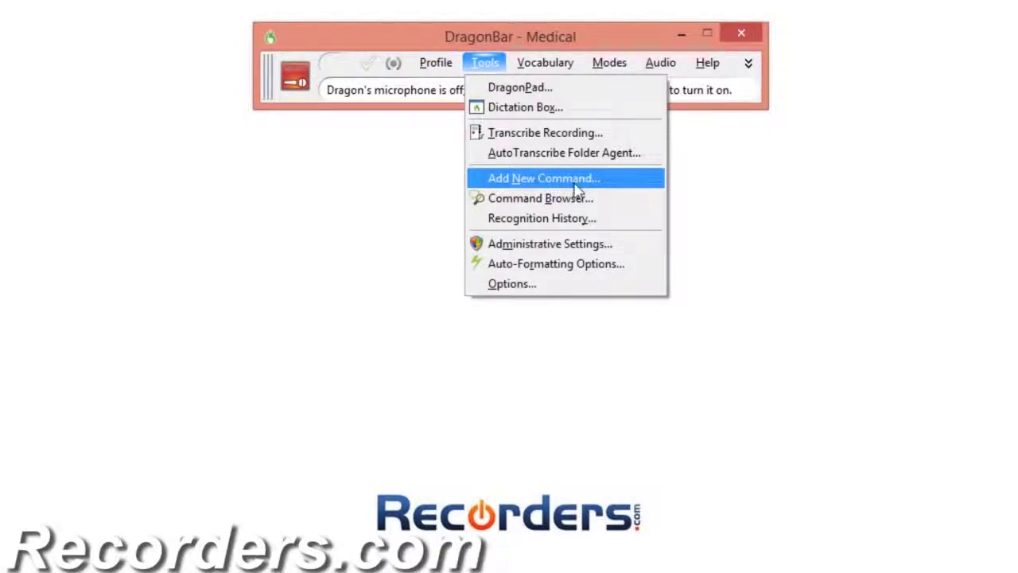
pyautogui.click(939, 275)
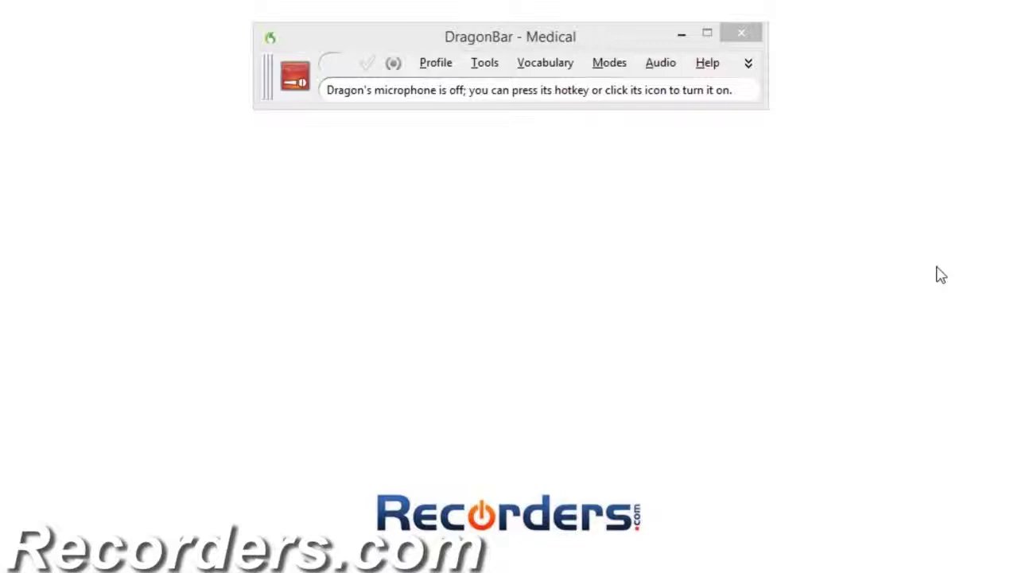
pyautogui.click(493, 64)
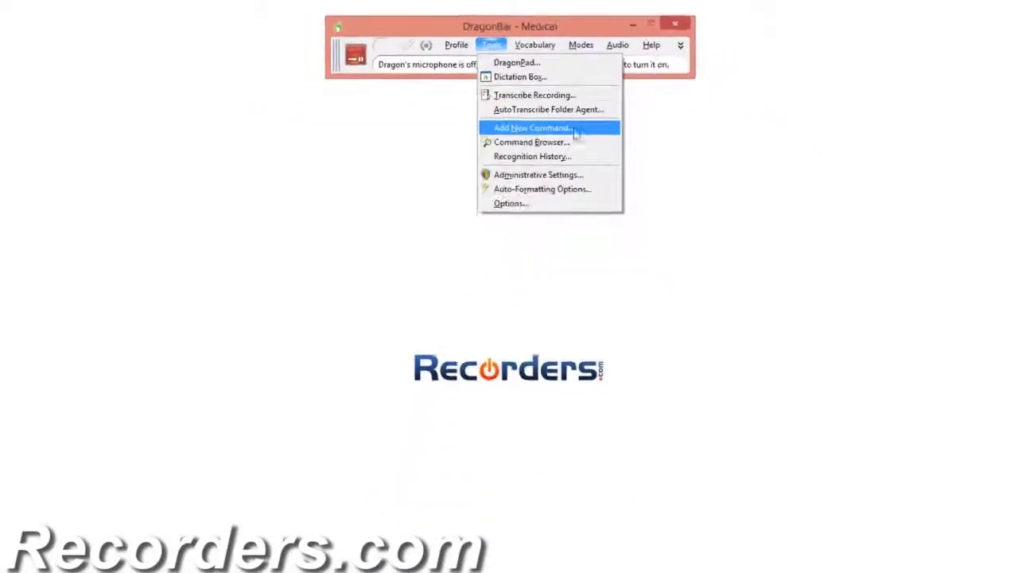
pyautogui.click(634, 180)
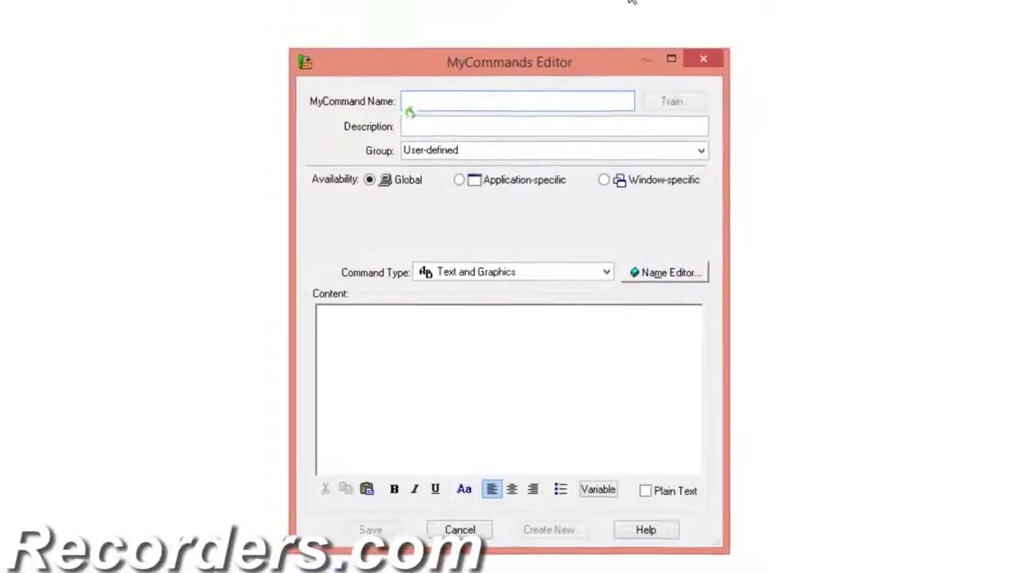
# Step: Paste the review-of-systems text into the new command's content and name the command "ROS Macro"
pyautogui.write('switch to document2')
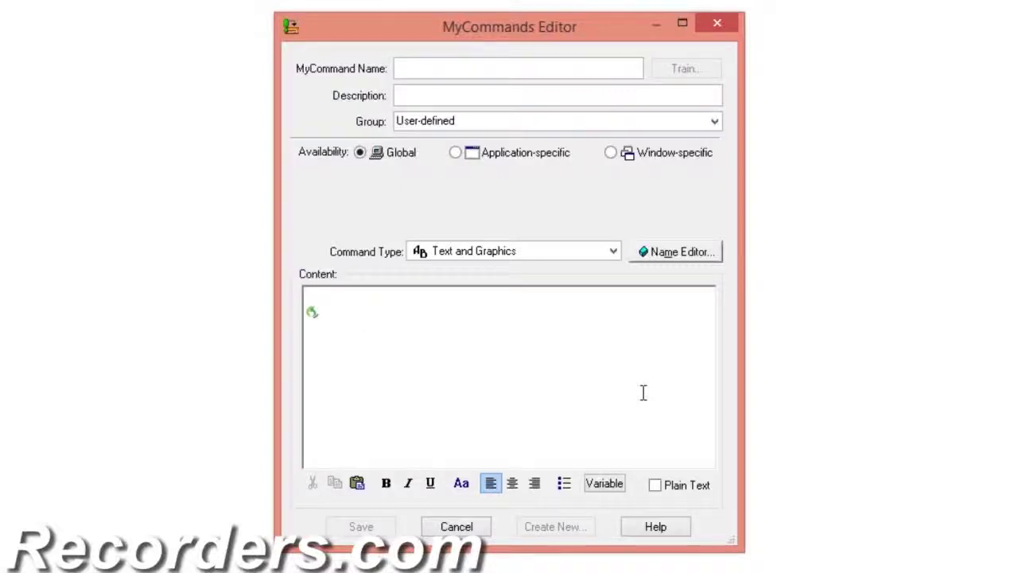
pyautogui.hotkey('ctrl', 'v')
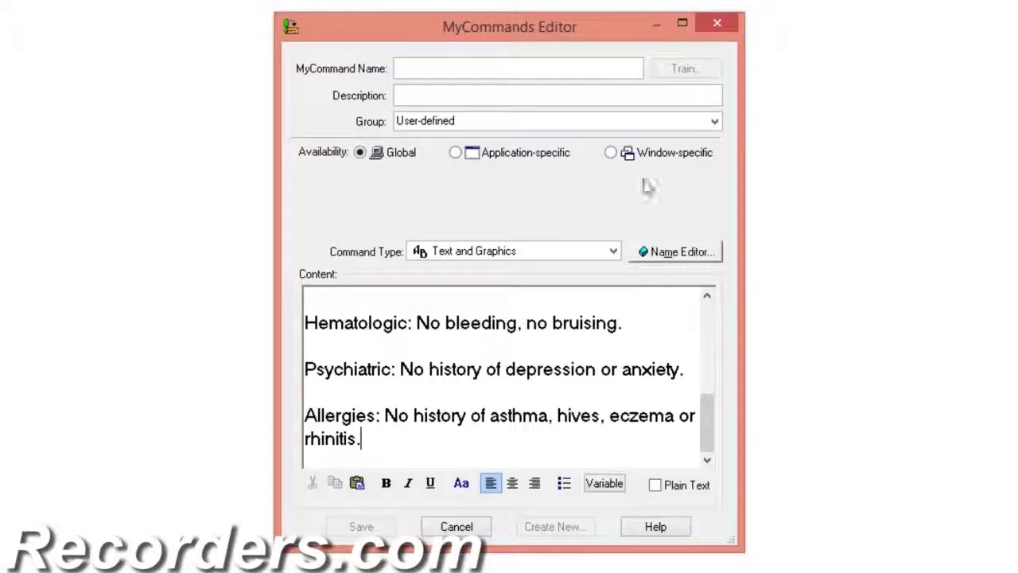
pyautogui.click(628, 79)
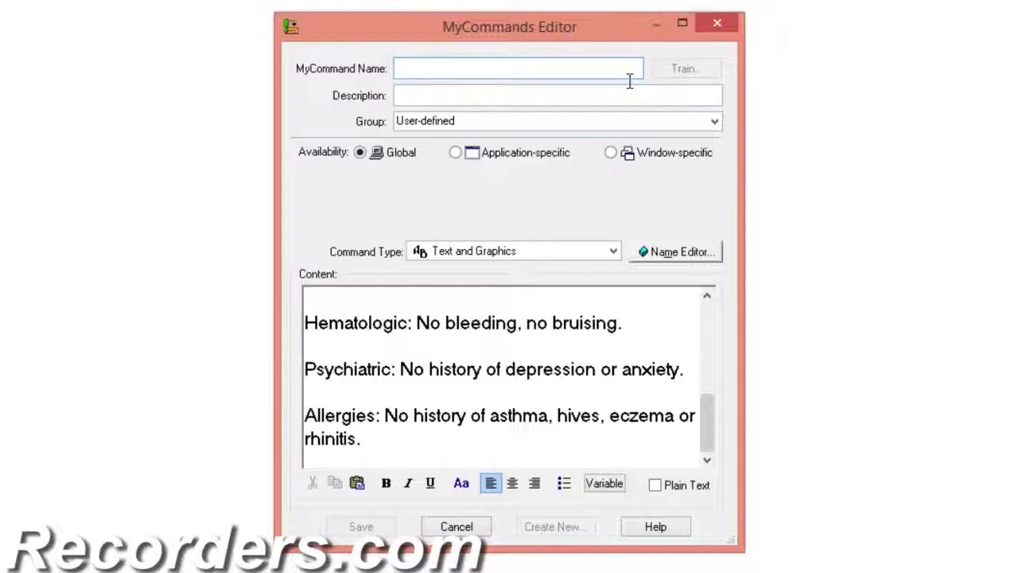
pyautogui.write('ROS Ma')
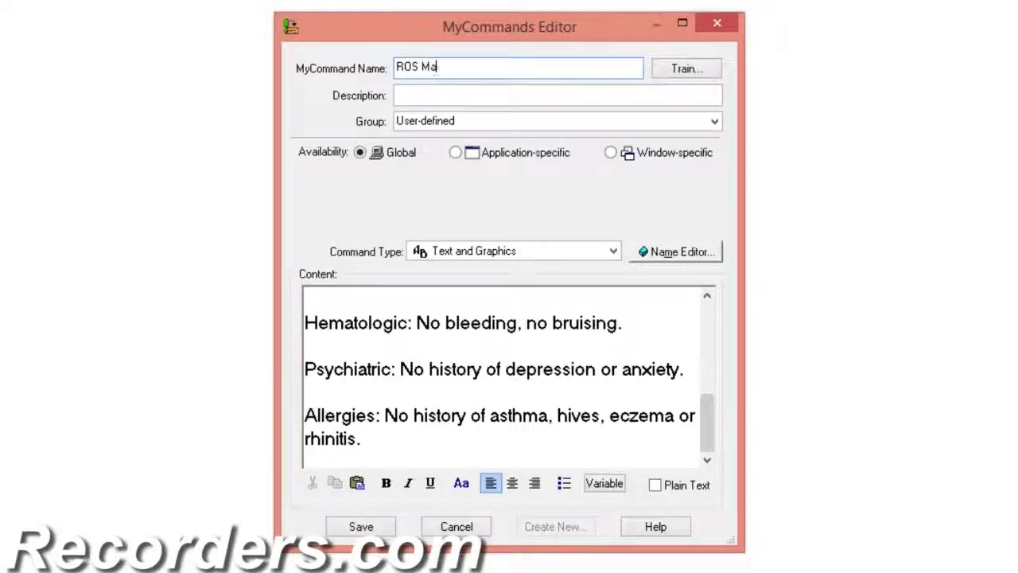
pyautogui.write('cro')
# Step: Train the spoken name "ROS Macro" by recording it once, and save the command
pyautogui.click(705, 70)
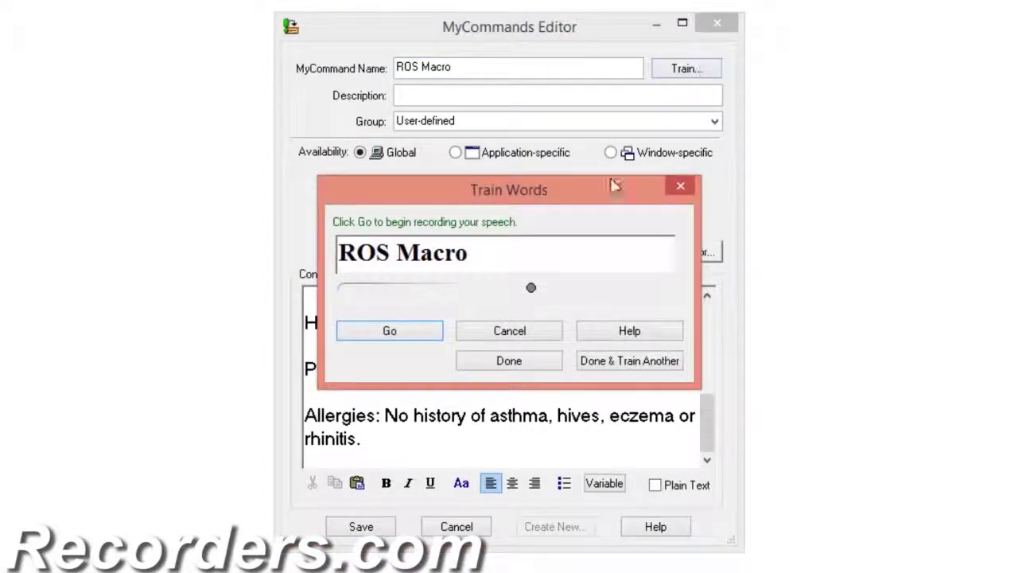
pyautogui.click(409, 327)
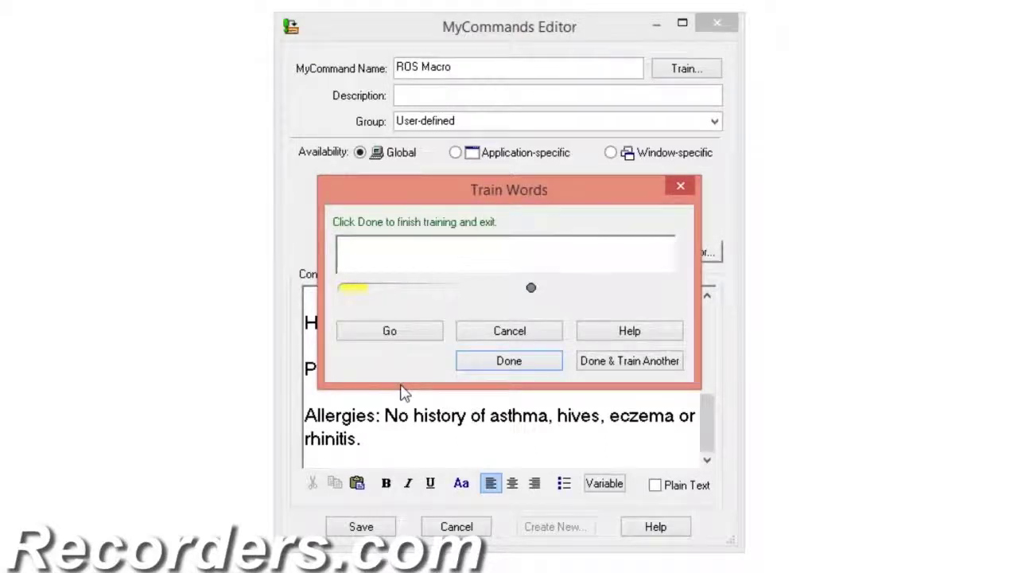
pyautogui.click(527, 366)
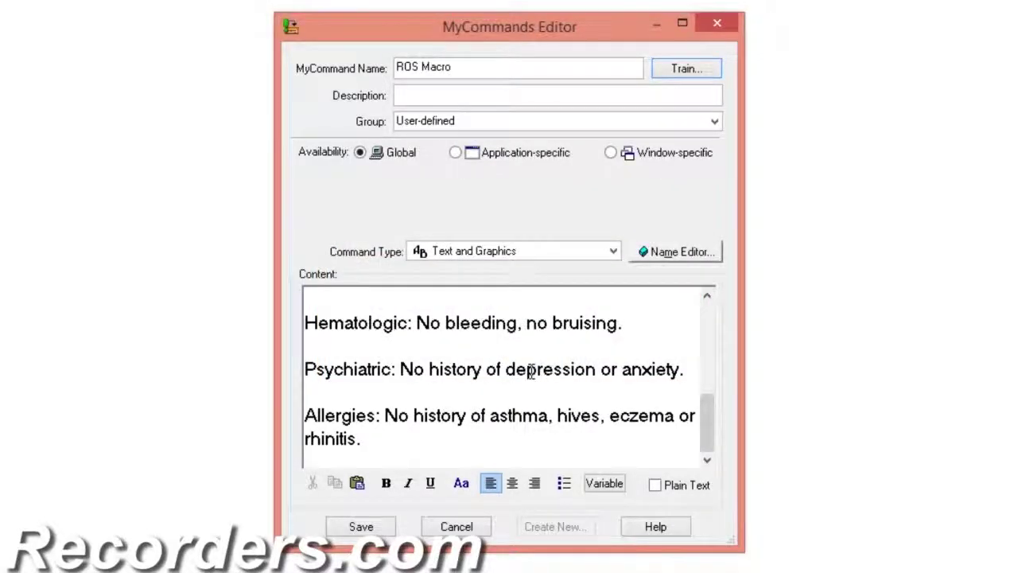
pyautogui.click(362, 527)
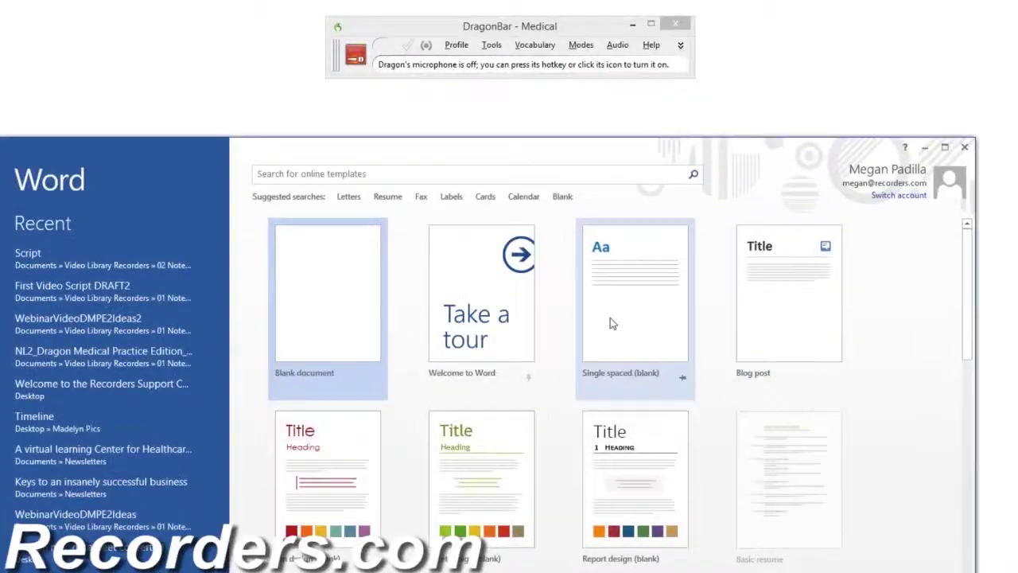
# Step: Create a blank document in Word and insert the review-of-systems text with the spoken command "ROS Macro"
pyautogui.click(364, 307)
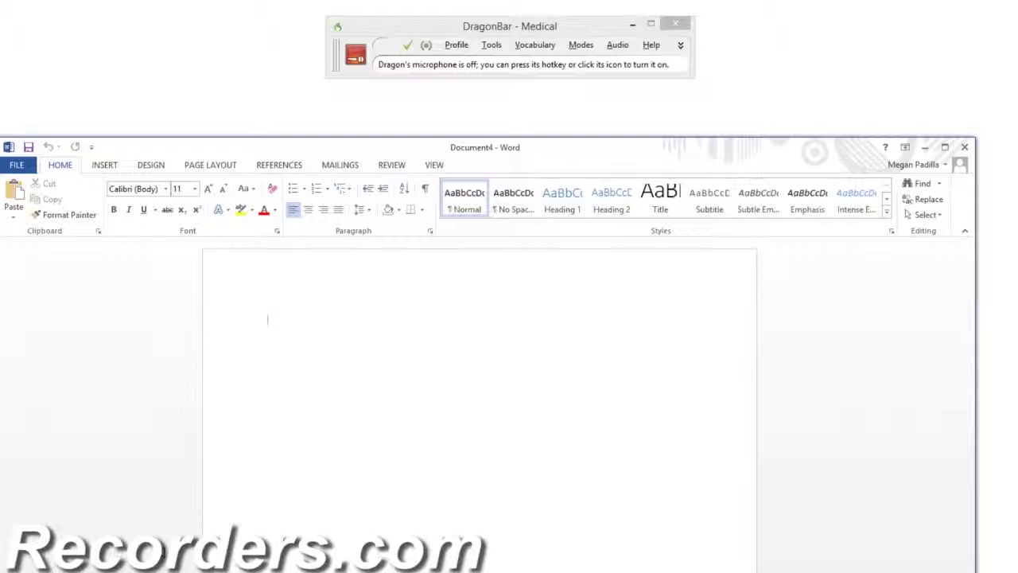
pyautogui.press('KP_Add')
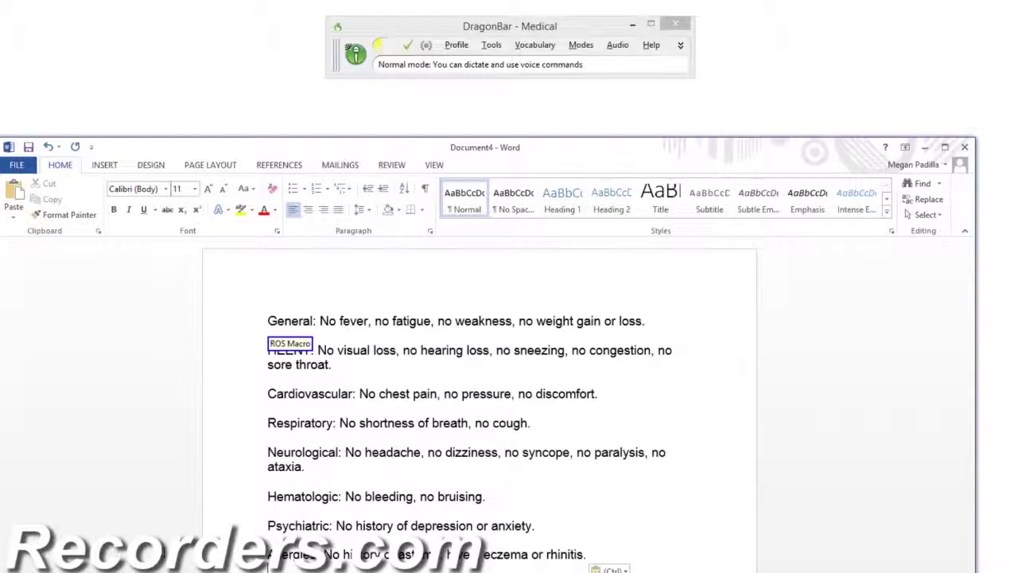
pyautogui.press('KP_Add')
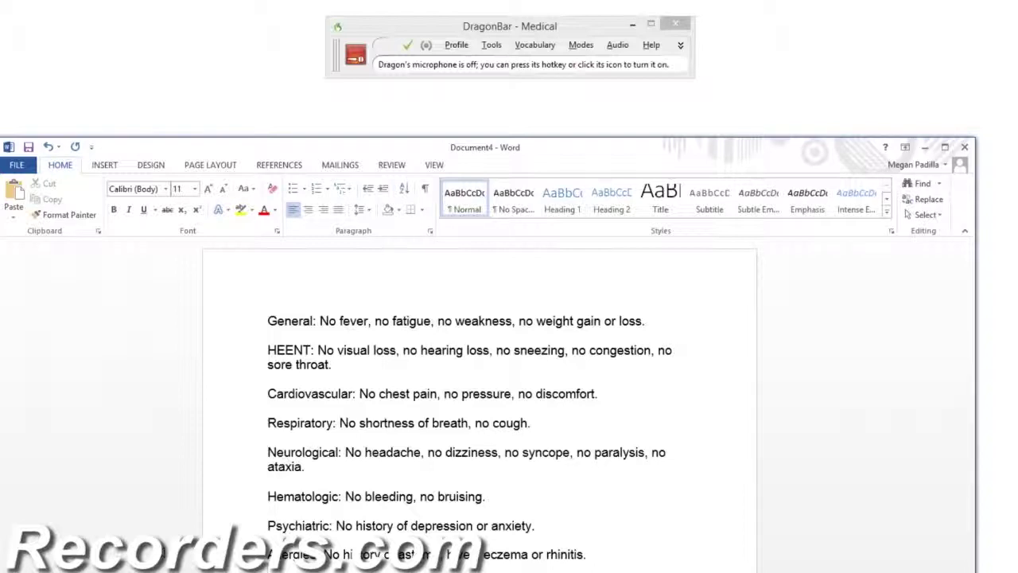
# Step: Replace "No headache" by voice with "Patient reports having a headache for the last 3 days", and close the document without saving
pyautogui.press('KP_Add')
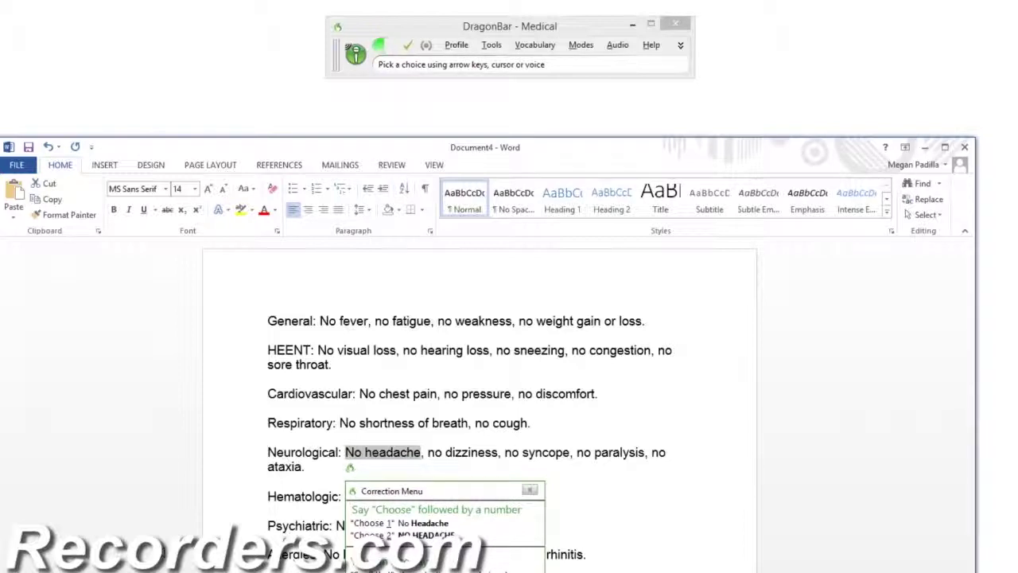
pyautogui.press('KP_Add')
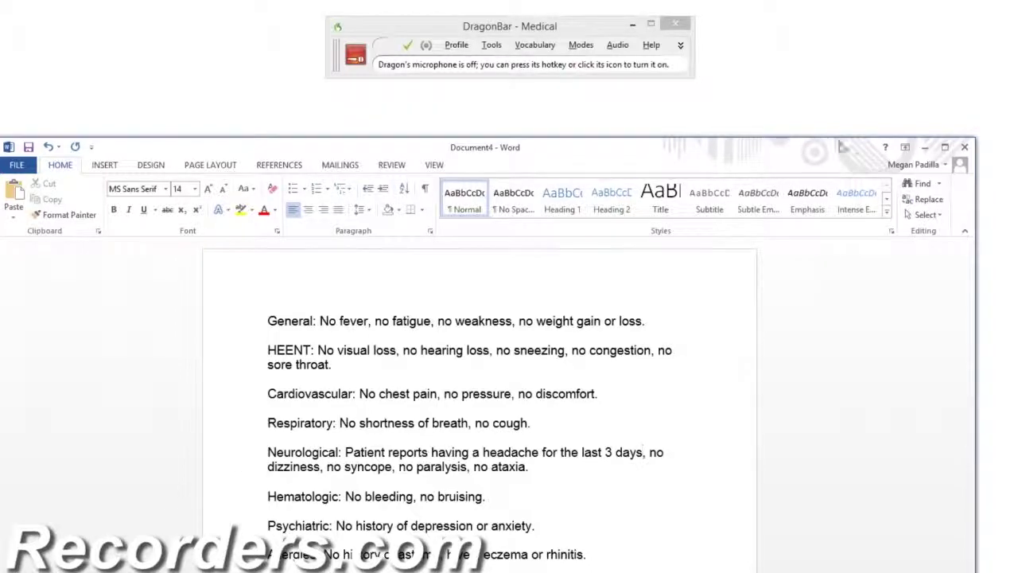
pyautogui.click(965, 147)
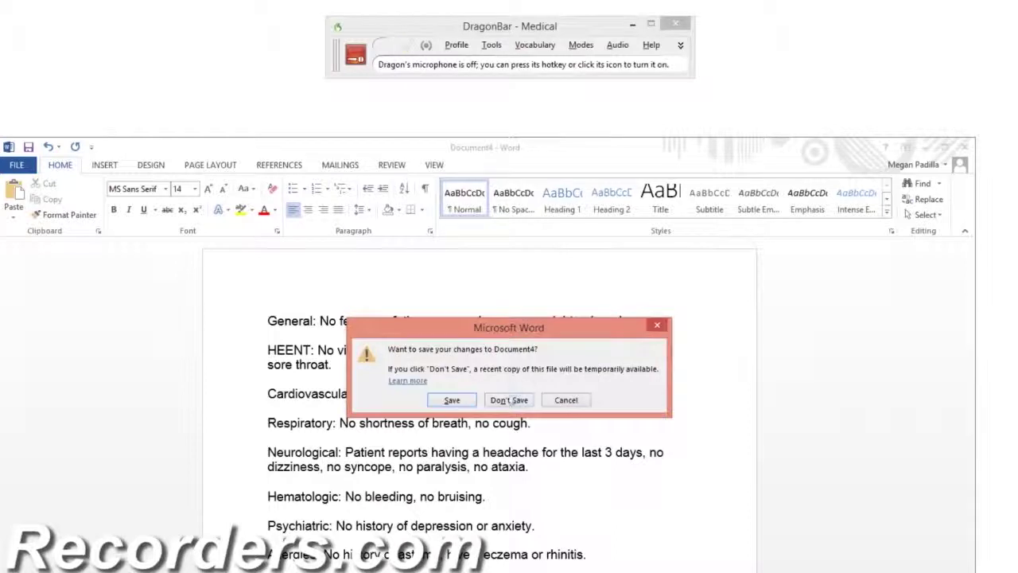
pyautogui.click(511, 401)
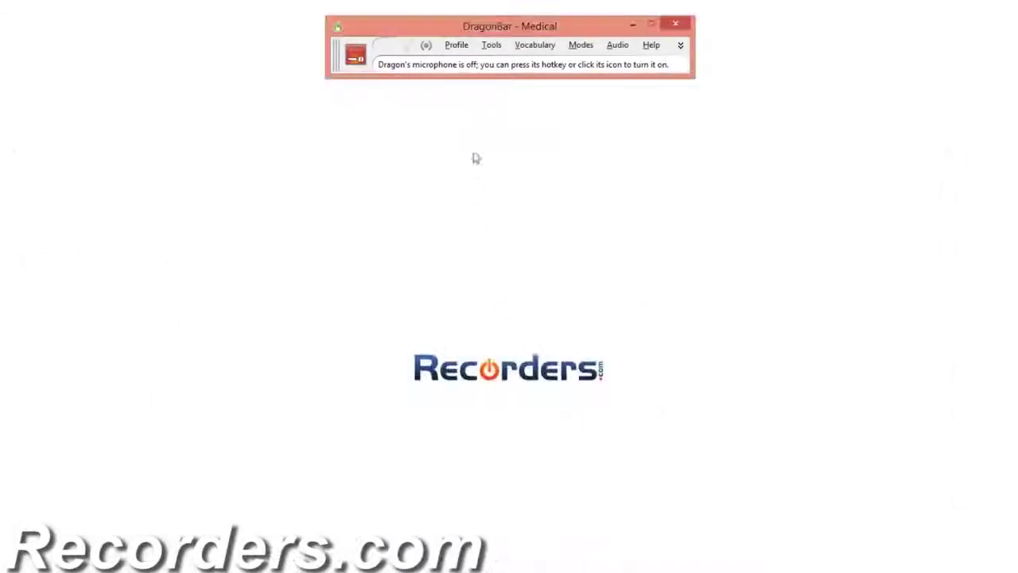
# Step: Open the user-defined ROS Macro command for editing from the Command Browser
pyautogui.click(489, 47)
pyautogui.click(556, 144)
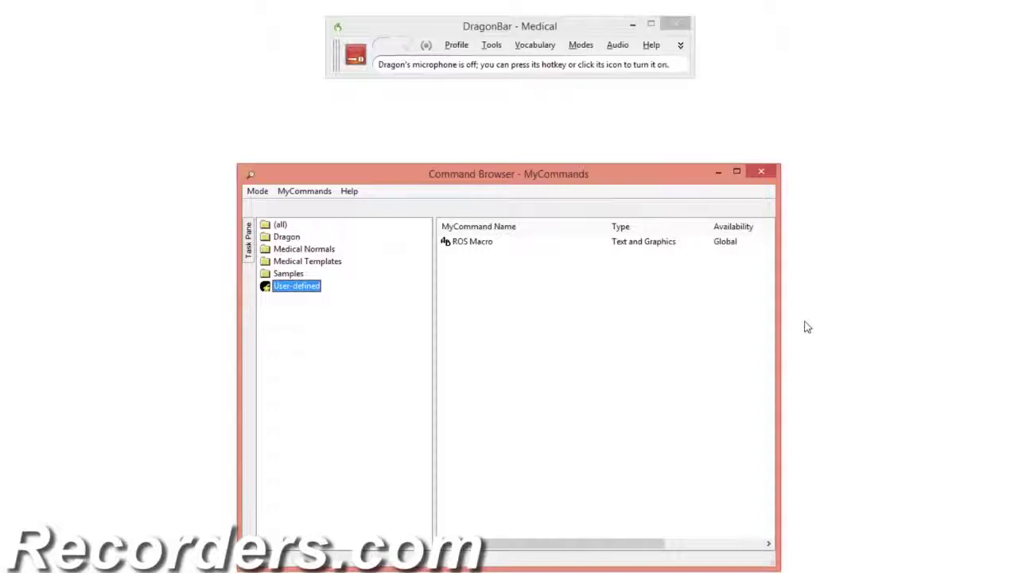
pyautogui.doubleClick(491, 242)
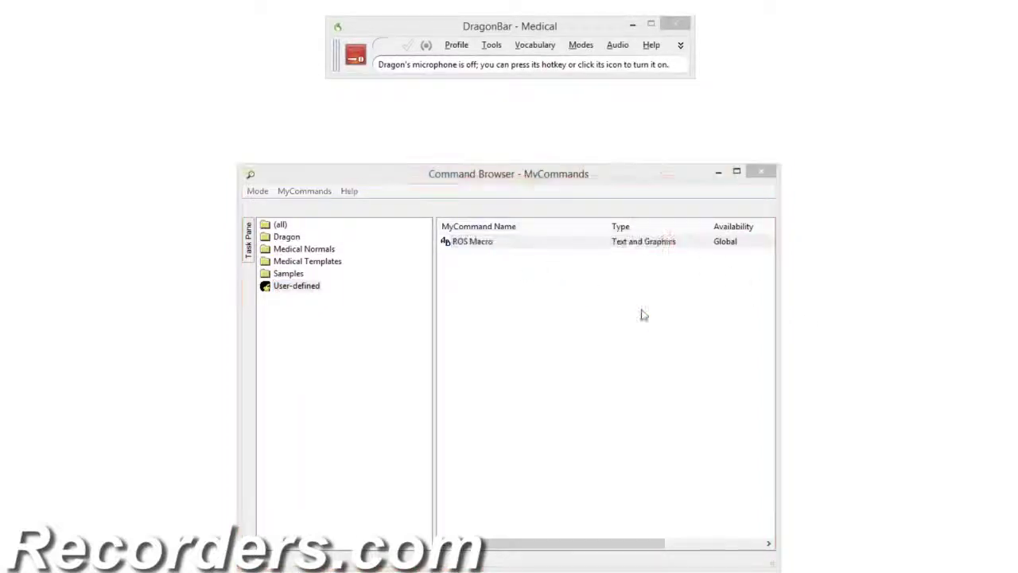
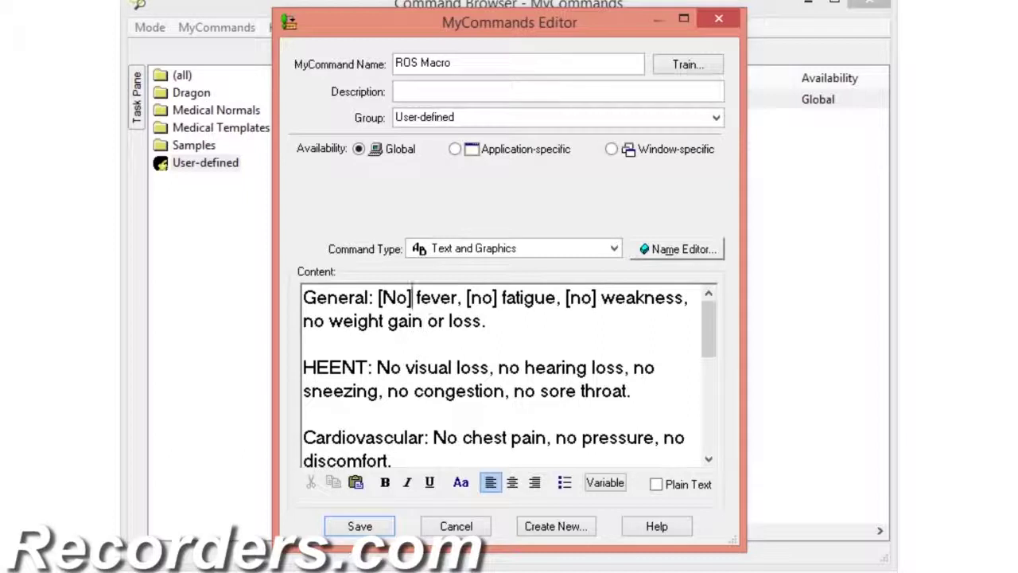
# Step: Replace the "no" before "weight gain or loss" in the General line with a bracketed lowercase "[no]"
pyautogui.moveTo(411, 298); pyautogui.dragTo(380, 298)
pyautogui.hotkey('ctrl', 'c')
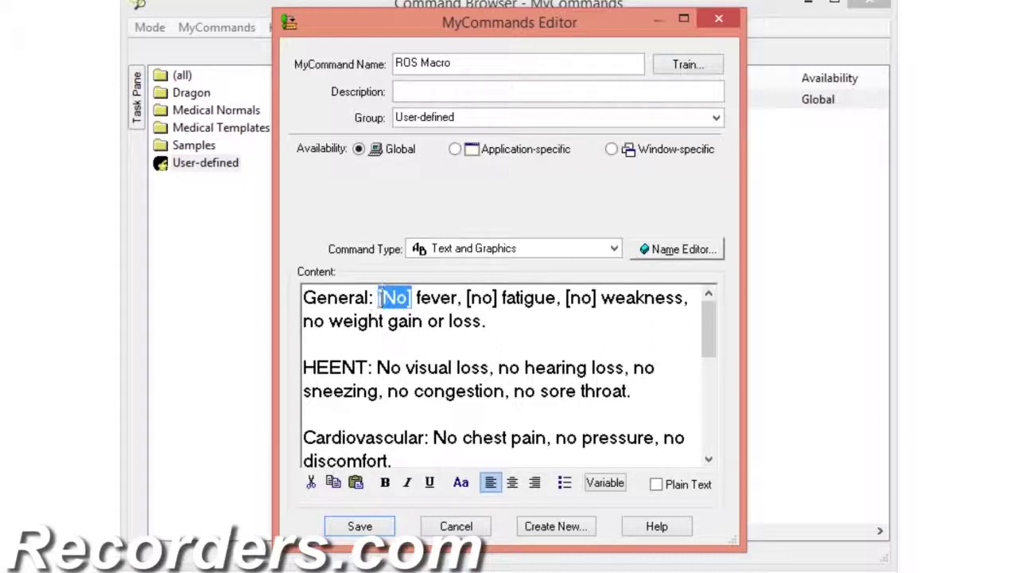
pyautogui.click(379, 316)
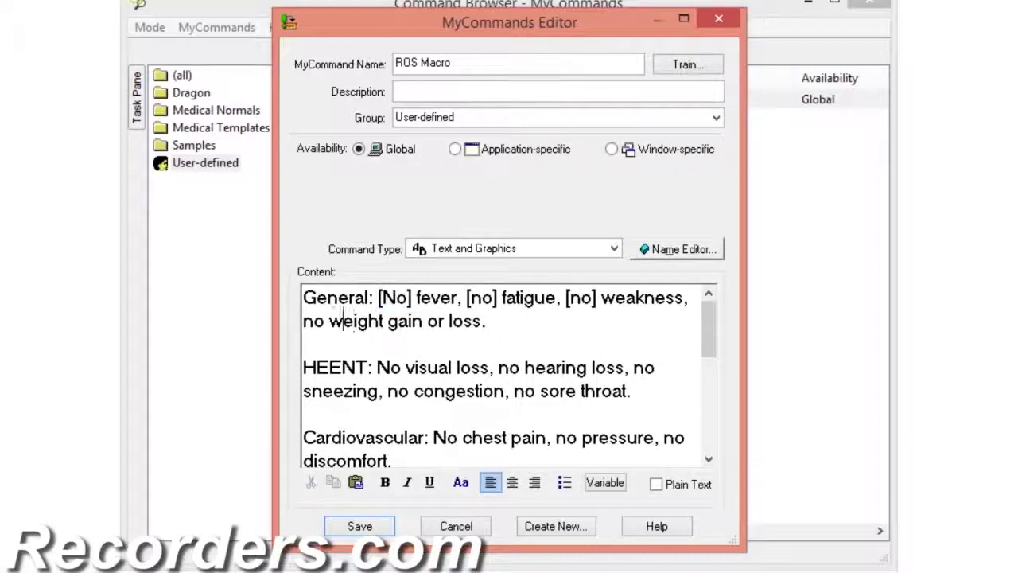
pyautogui.moveTo(325, 321); pyautogui.dragTo(303, 321)
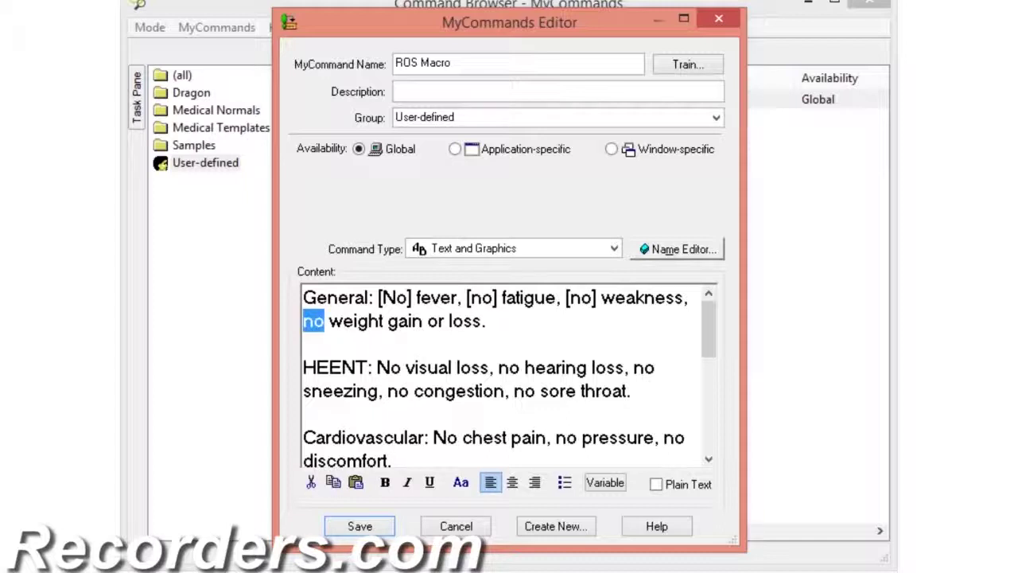
pyautogui.hotkey('ctrl', 'v')
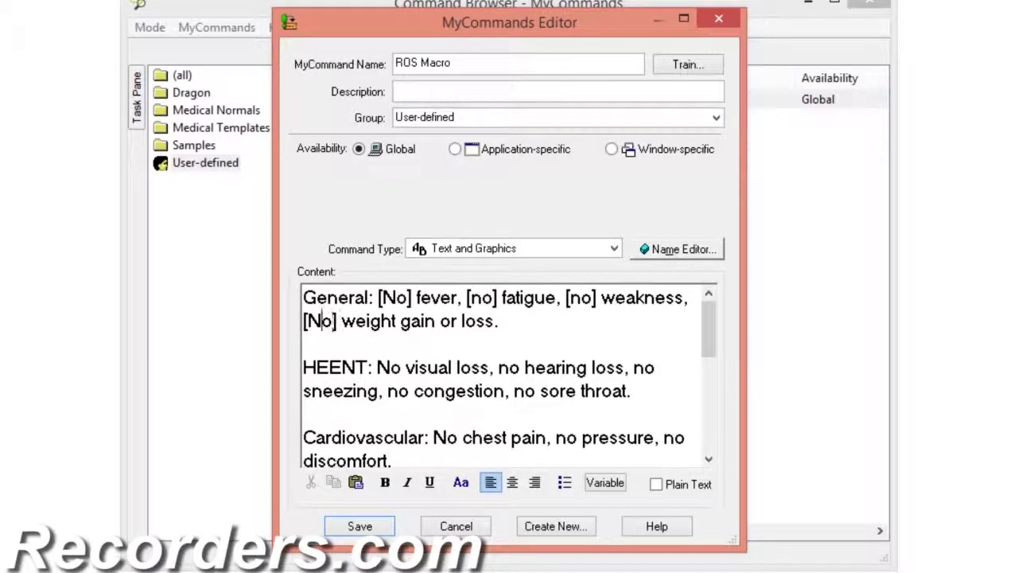
pyautogui.press('BackSpace')
pyautogui.write('n')
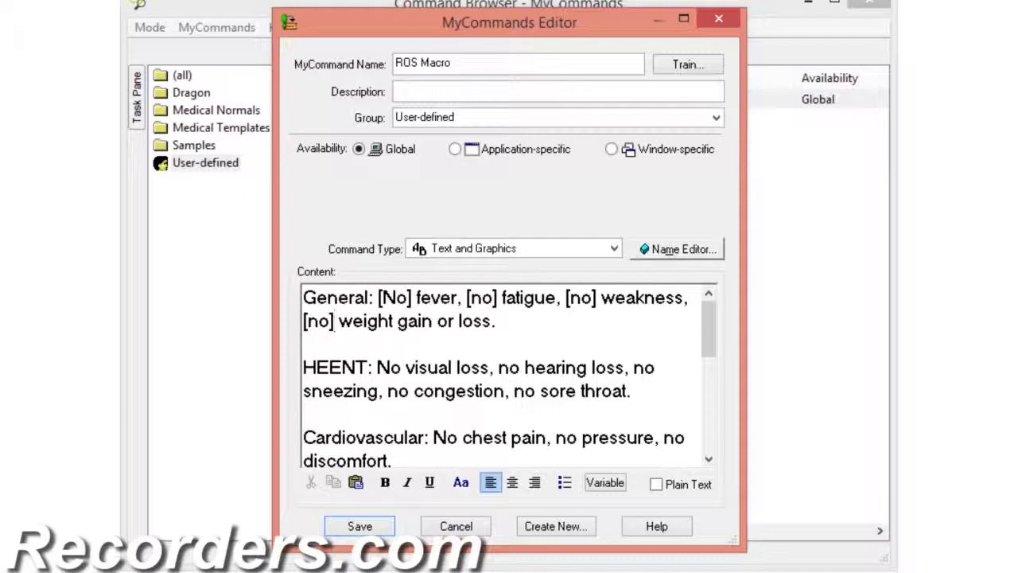
# Step: Copy the bracketed "[no]" and substitute it for "No" before visual loss and "no" before hearing loss in the HEENT line
pyautogui.moveTo(334, 320); pyautogui.dragTo(304, 320)
pyautogui.hotkey('ctrl', 'c')
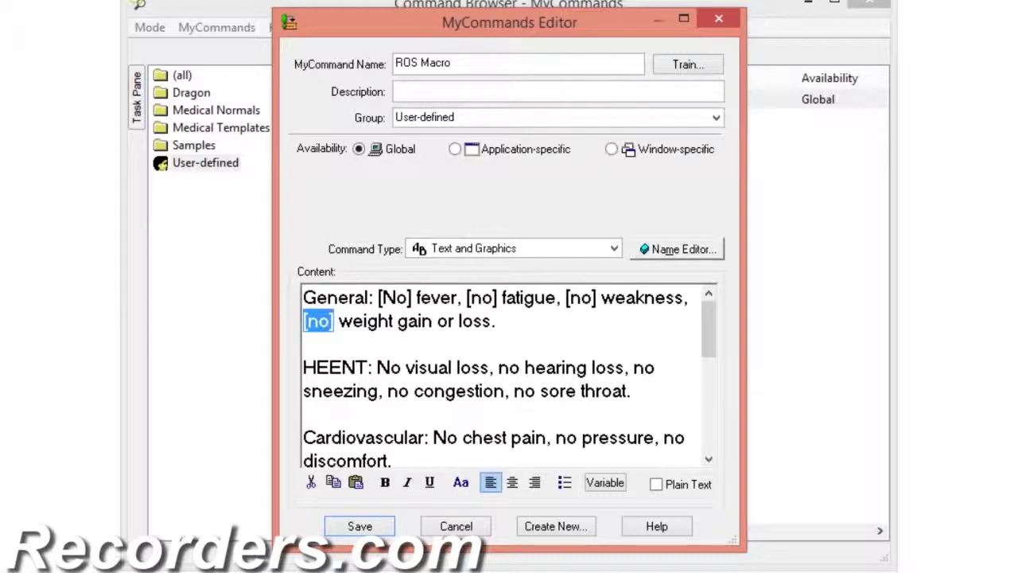
pyautogui.click(326, 340)
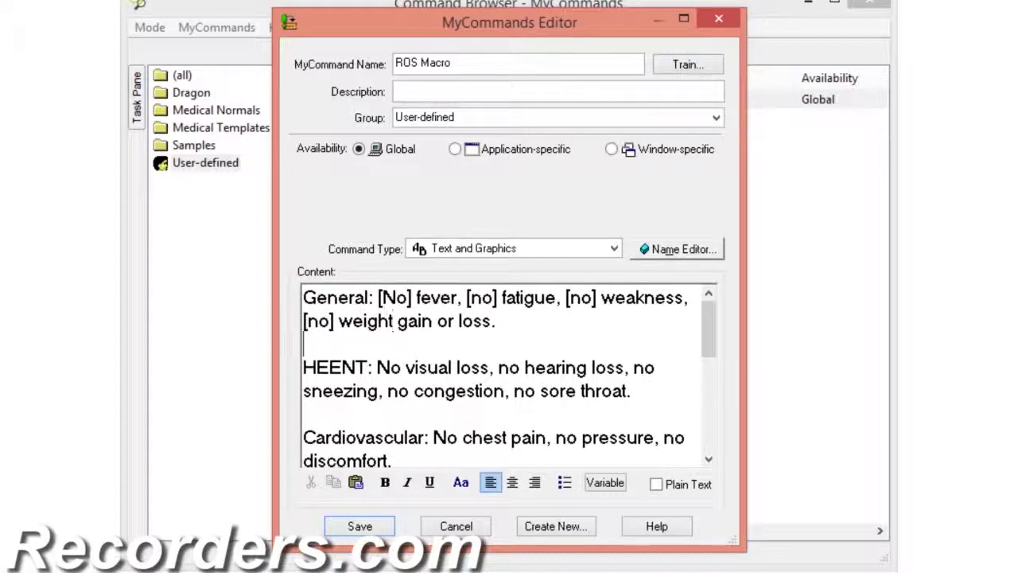
pyautogui.moveTo(403, 367); pyautogui.dragTo(377, 367)
pyautogui.hotkey('ctrl', 'v')
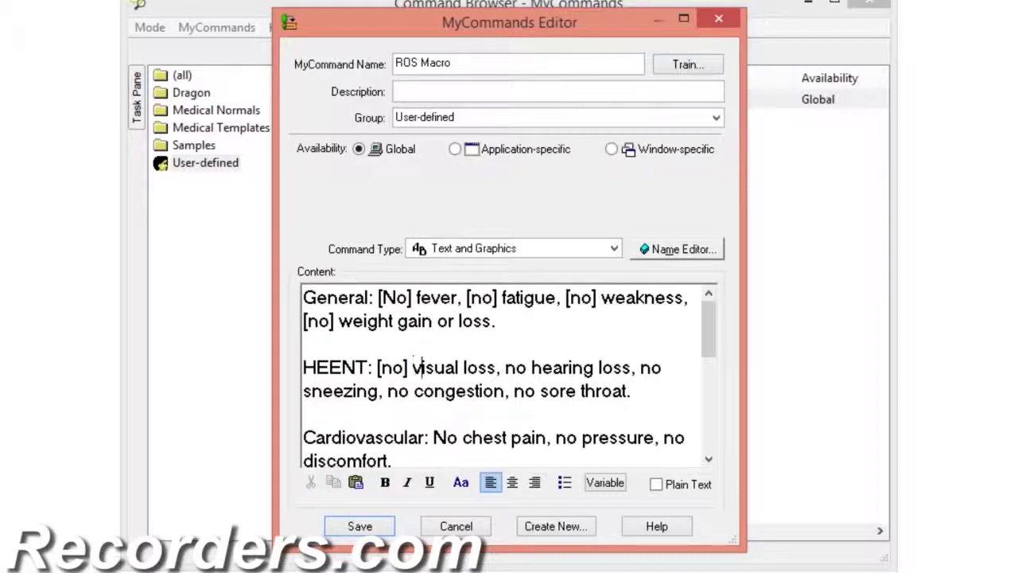
pyautogui.moveTo(505, 368); pyautogui.dragTo(527, 367)
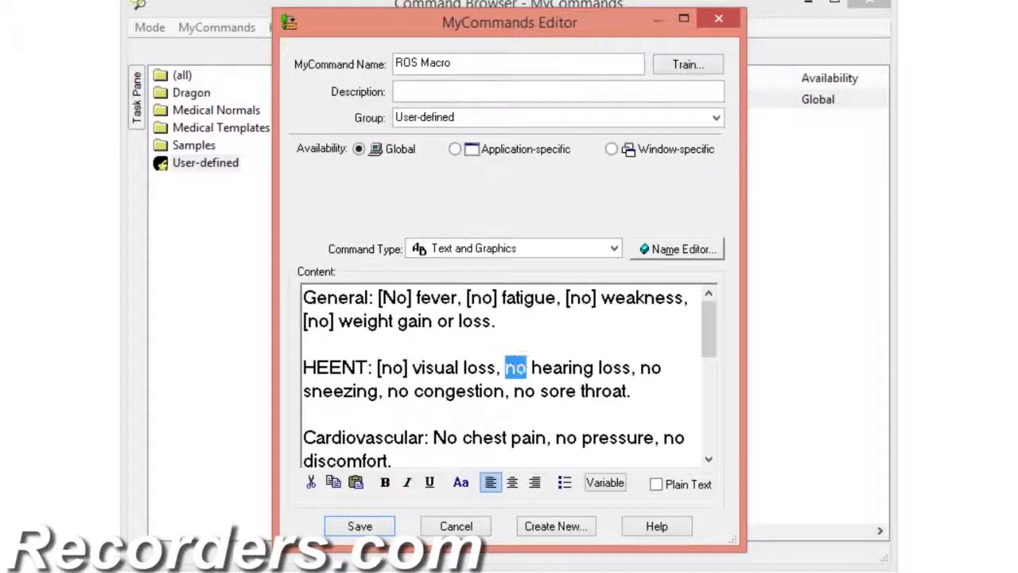
pyautogui.hotkey('ctrl', 'v')
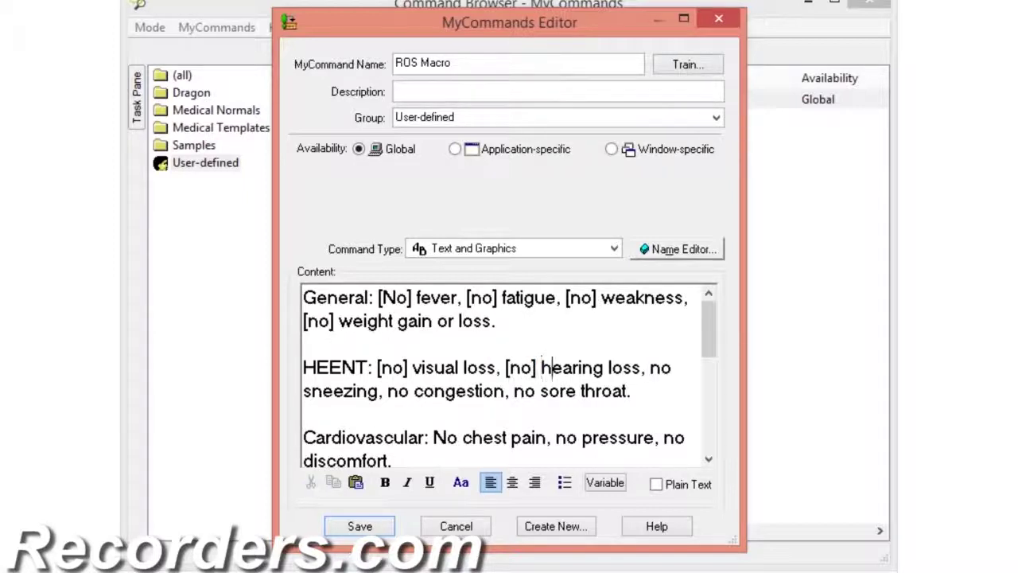
# Step: Replace the "no" before sneezing, congestion and sore throat in the HEENT line with "[no]"
pyautogui.moveTo(651, 367); pyautogui.dragTo(672, 367)
pyautogui.hotkey('ctrl', 'v')
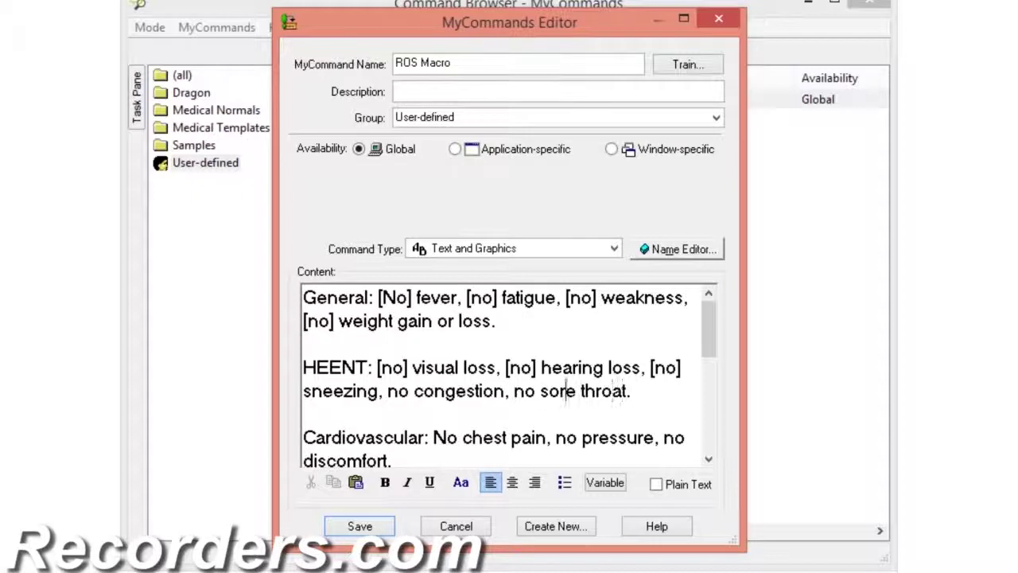
pyautogui.moveTo(386, 391); pyautogui.dragTo(406, 391)
pyautogui.hotkey('ctrl', 'v')
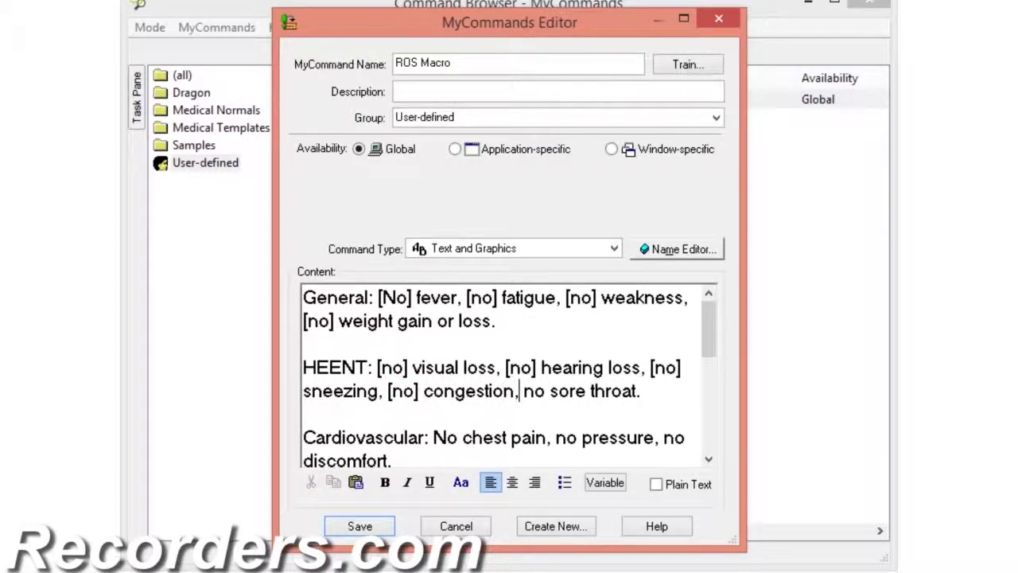
pyautogui.moveTo(524, 391); pyautogui.dragTo(544, 391)
pyautogui.hotkey('ctrl', 'v')
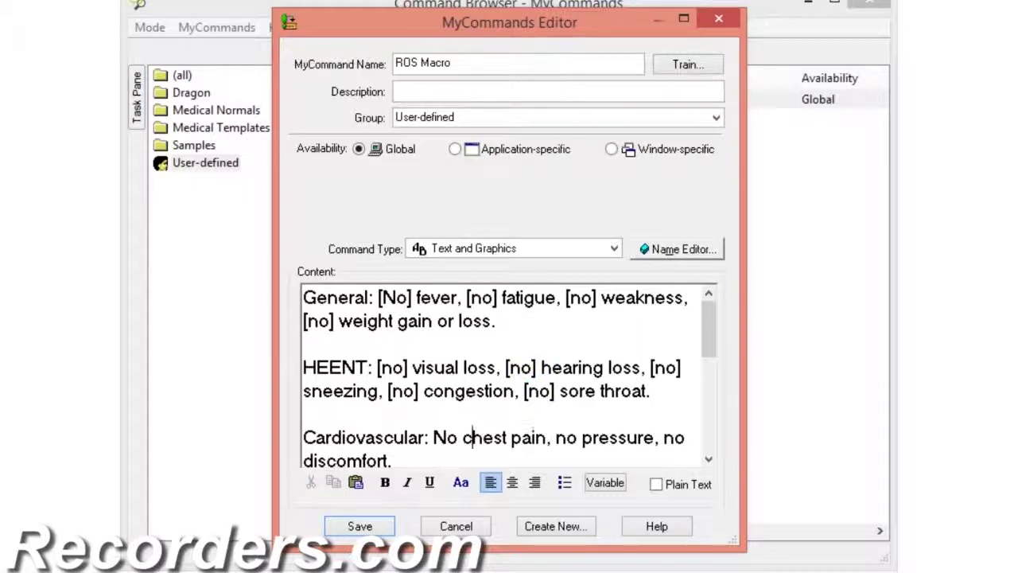
# Step: Replace the "no" before chest pain, pressure and discomfort in the Cardiovascular line with the copied "[no]"
pyautogui.moveTo(434, 437); pyautogui.dragTo(457, 437)
pyautogui.hotkey('ctrl', 'v')
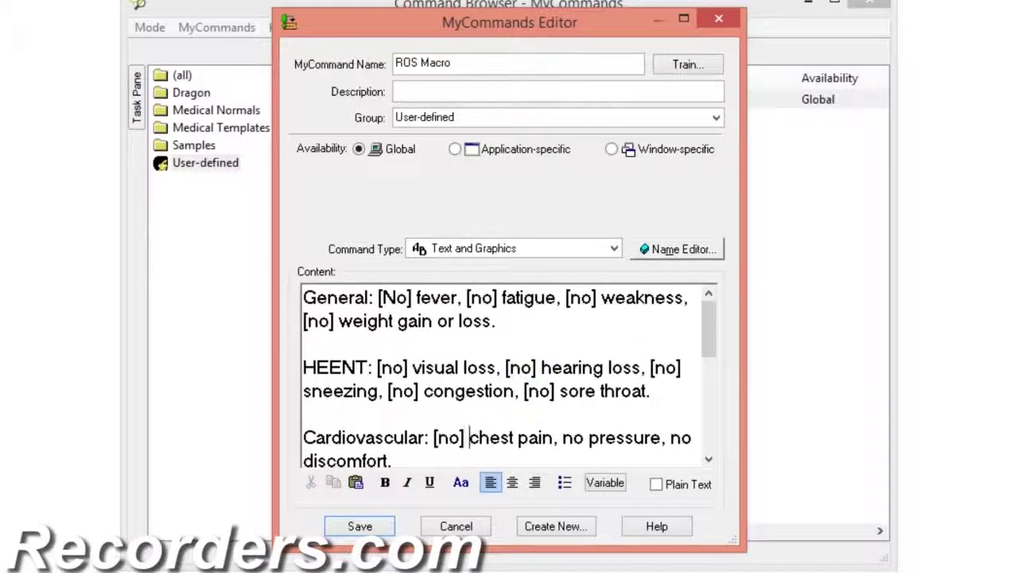
pyautogui.moveTo(563, 437); pyautogui.dragTo(584, 437)
pyautogui.hotkey('ctrl', 'v')
pyautogui.click(329, 460)
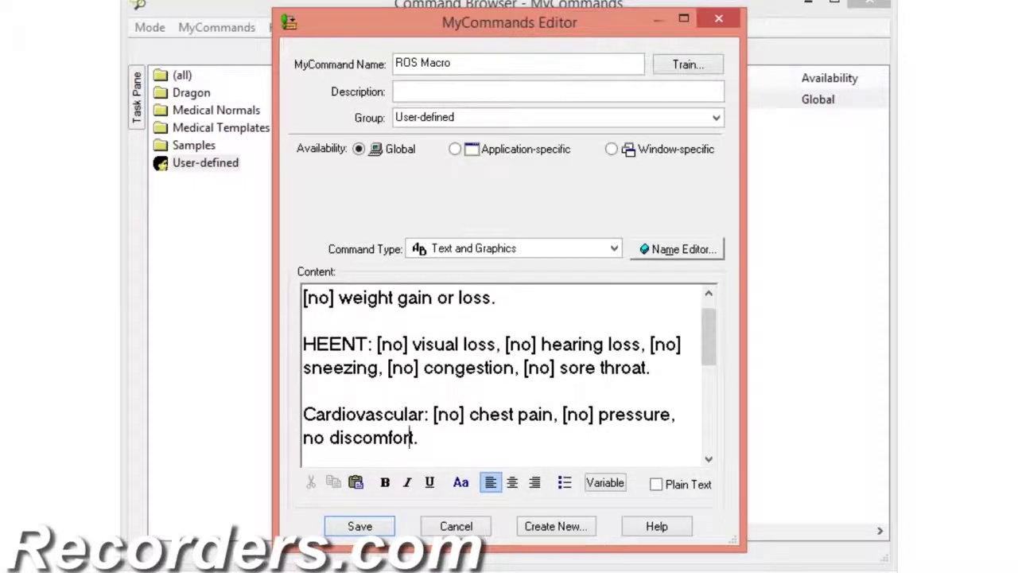
pyautogui.moveTo(303, 438); pyautogui.dragTo(325, 437)
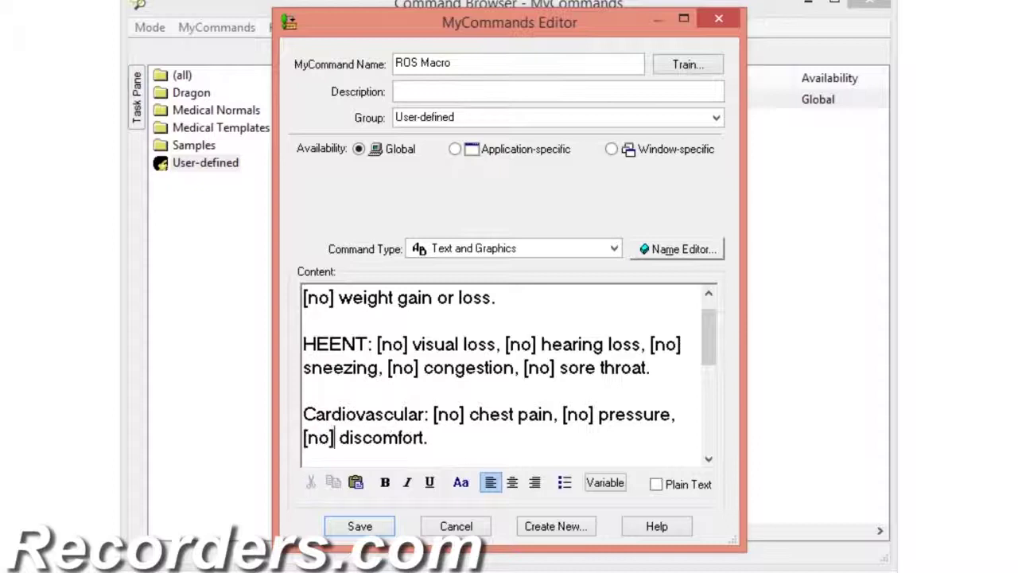
pyautogui.hotkey('ctrl', 'v')
# Step: Replace the "no" before shortness of breath and cough in the Respiratory line with "[no]"
pyautogui.press('Down')
pyautogui.press('Down')
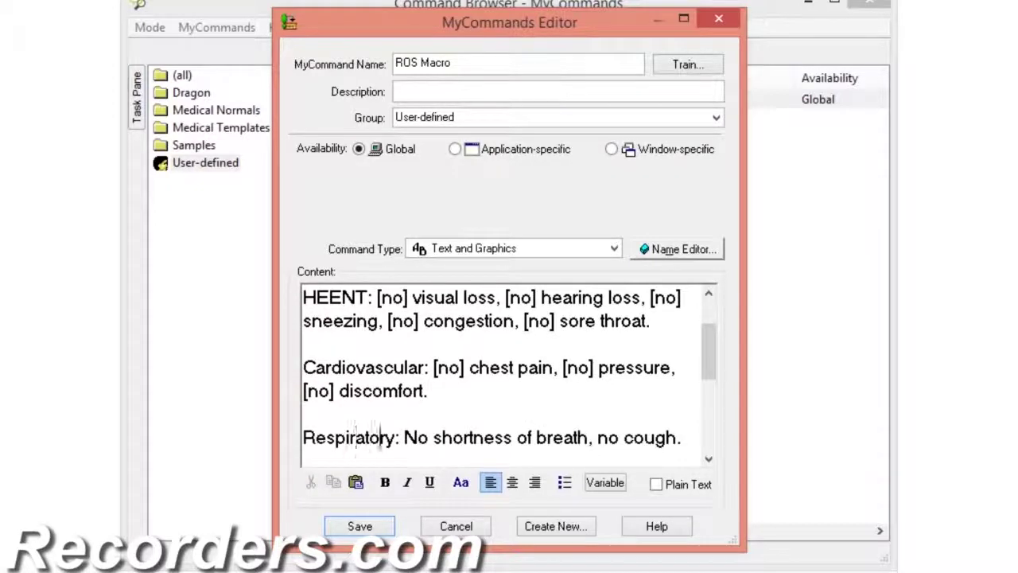
pyautogui.moveTo(404, 437); pyautogui.dragTo(428, 438)
pyautogui.hotkey('ctrl', 'v')
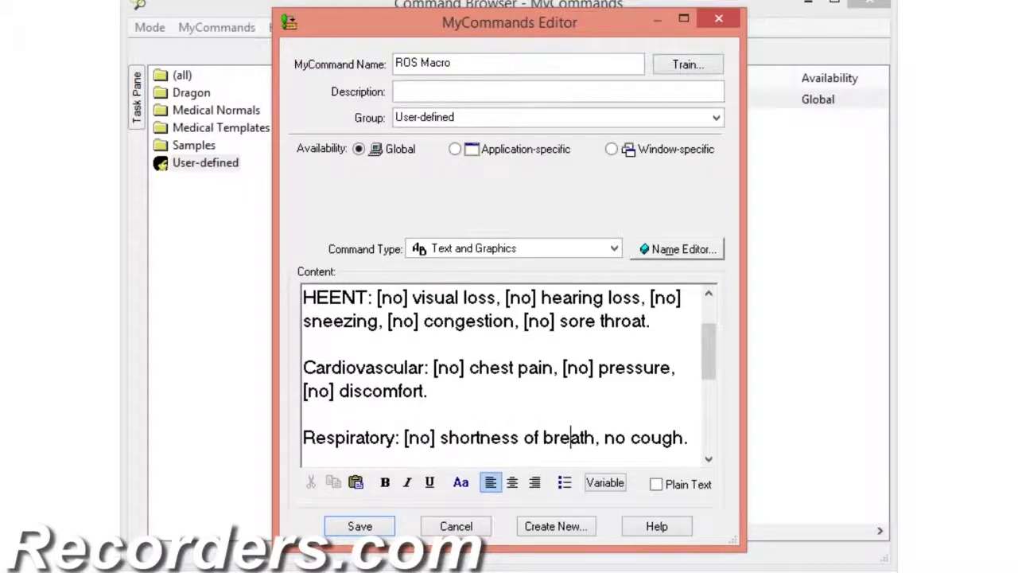
pyautogui.moveTo(604, 438); pyautogui.dragTo(626, 437)
pyautogui.hotkey('ctrl', 'v')
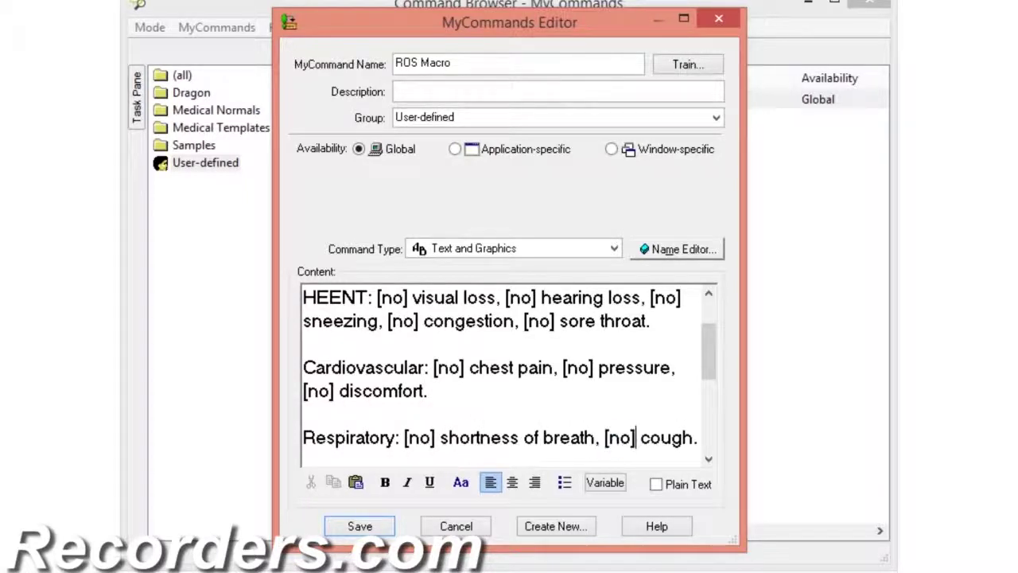
# Step: Replace the "no" before headache, dizziness, syncope, paralysis and ataxia in the Neurological line with "[no]"
pyautogui.scroll(-2, 509, 374)
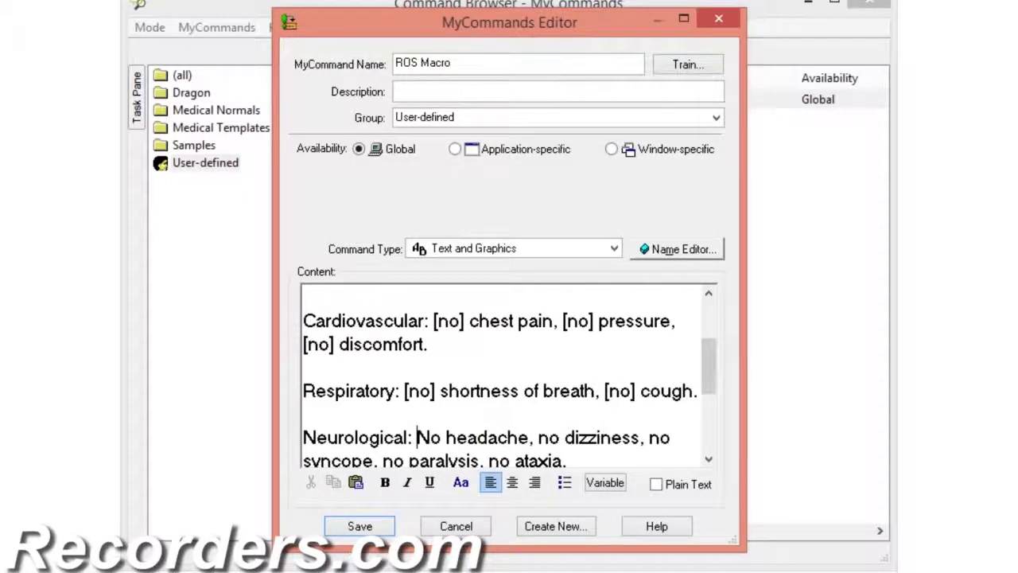
pyautogui.doubleClick(427, 437)
pyautogui.hotkey('ctrl', 'v')
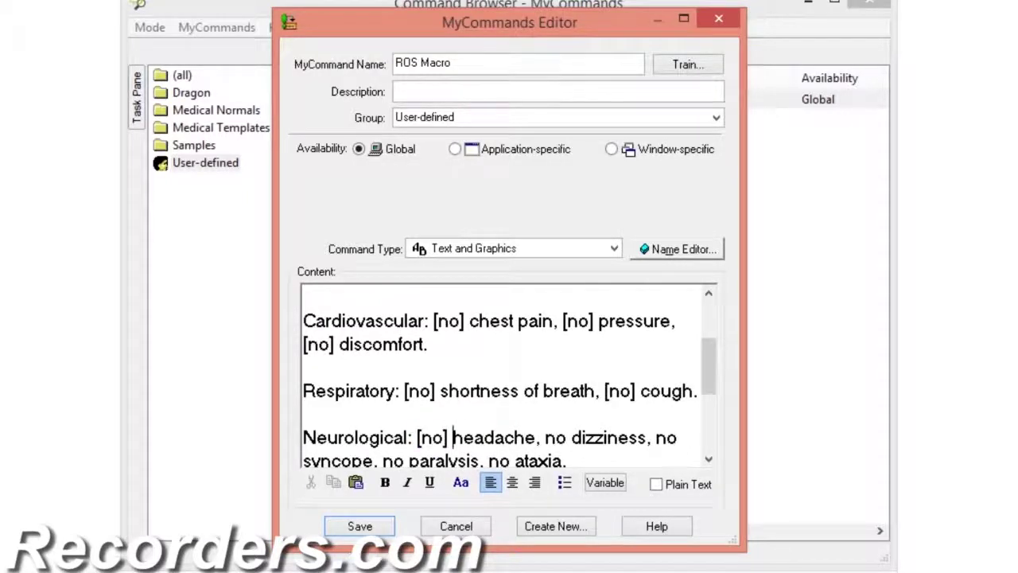
pyautogui.doubleClick(555, 438)
pyautogui.hotkey('ctrl', 'v')
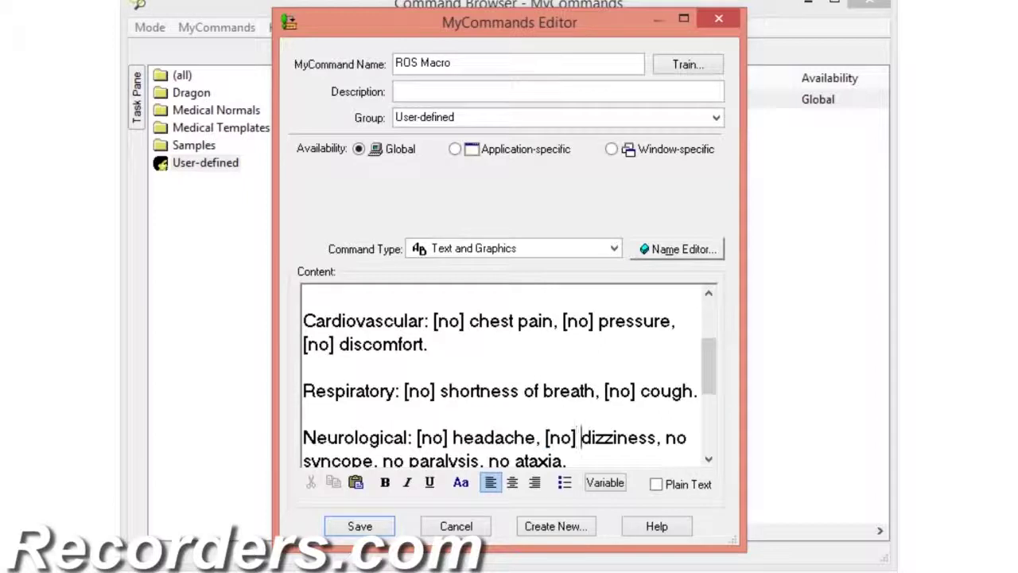
pyautogui.moveTo(664, 438); pyautogui.dragTo(687, 438)
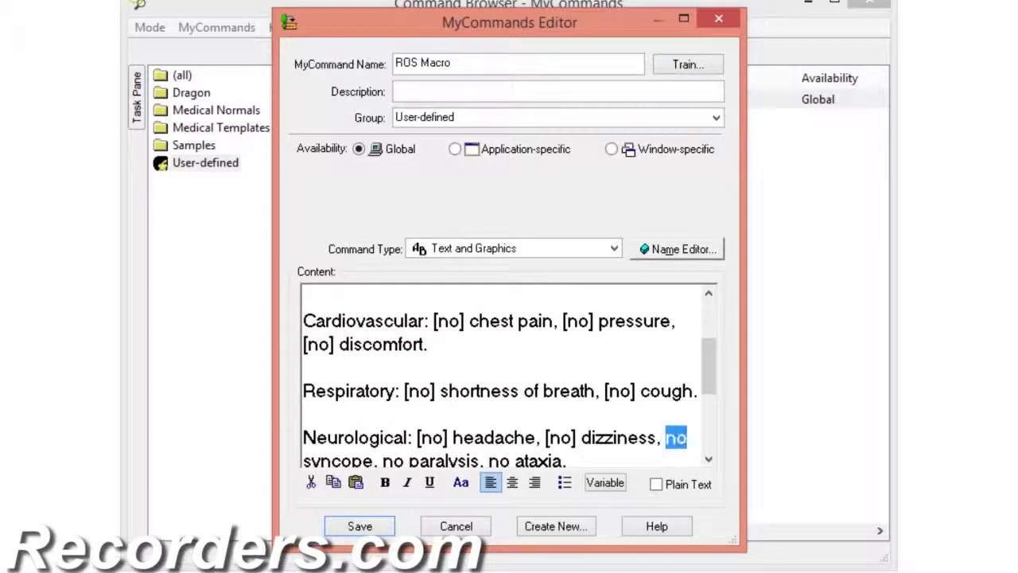
pyautogui.write('[no]')
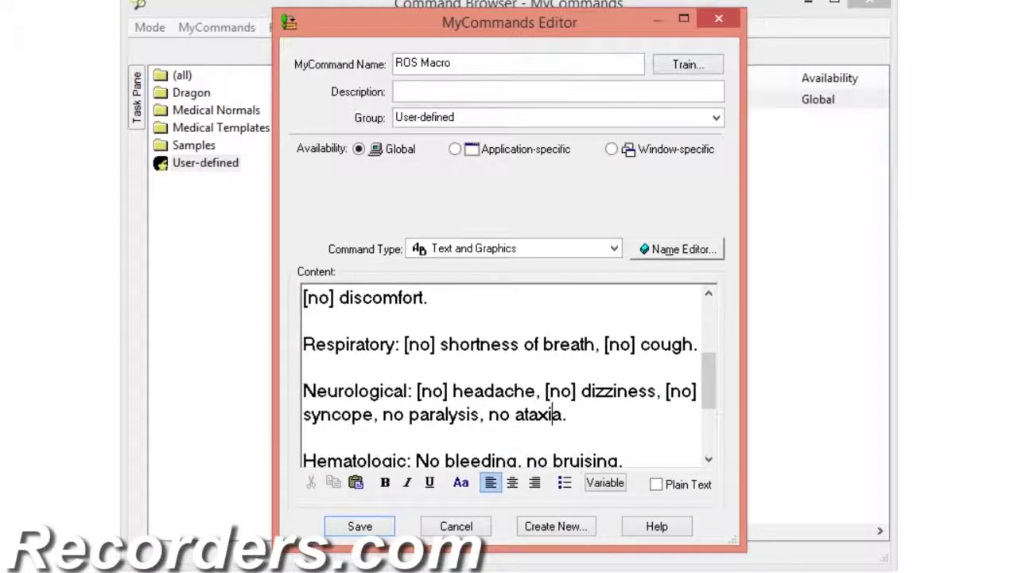
pyautogui.moveTo(383, 415); pyautogui.dragTo(403, 414)
pyautogui.write('[no]')
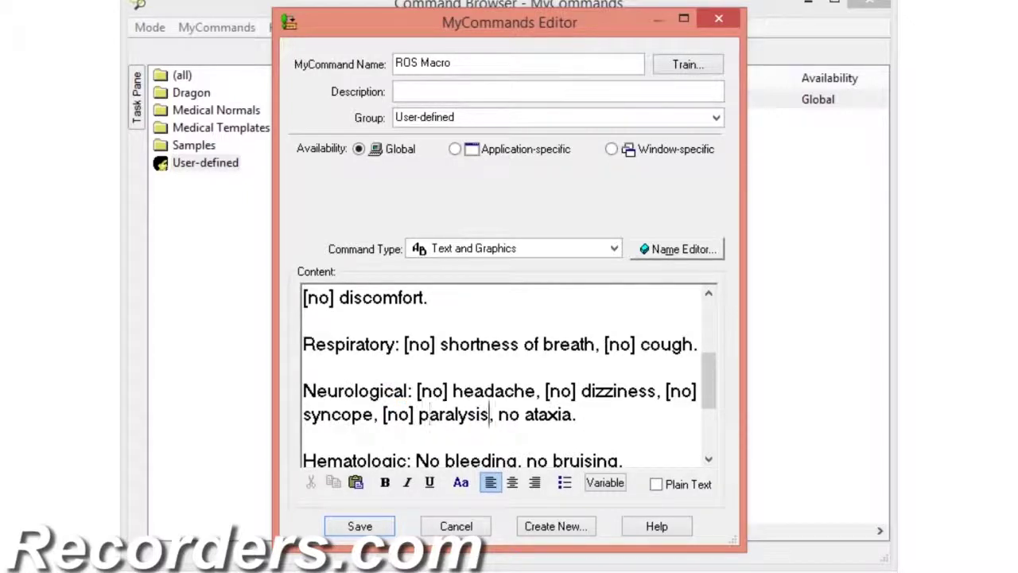
pyautogui.moveTo(497, 414); pyautogui.dragTo(518, 414)
pyautogui.write('[no]')
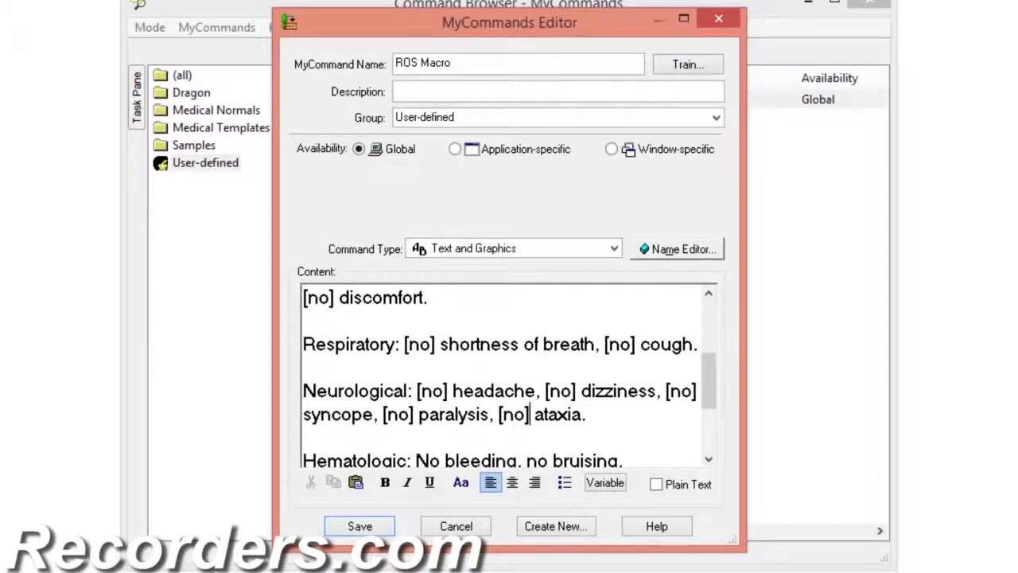
# Step: Replace the "no" before bleeding and bruising in the Hematologic line with "[no]"
pyautogui.press('Down')
pyautogui.press('Down')
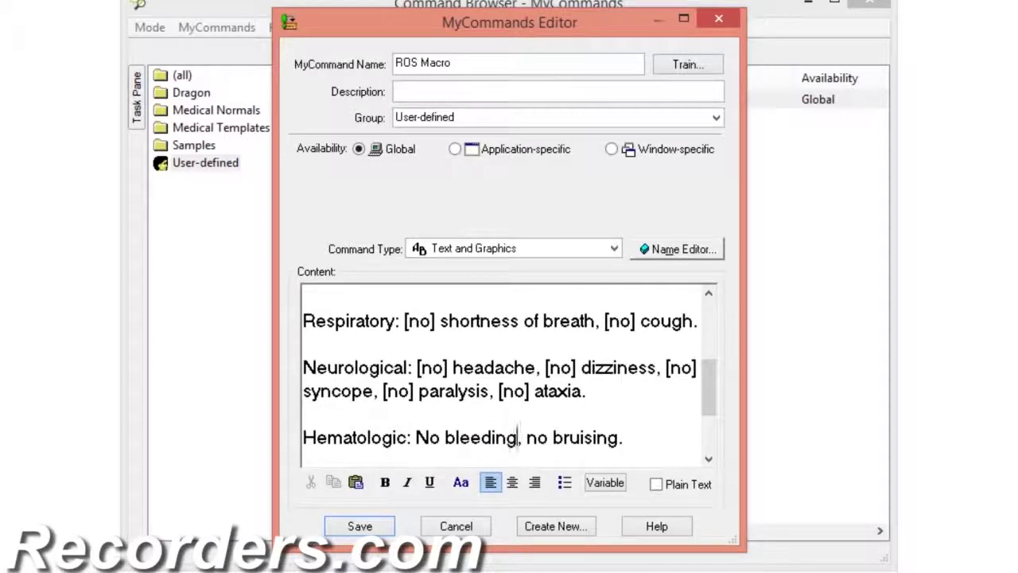
pyautogui.moveTo(417, 437); pyautogui.dragTo(440, 437)
pyautogui.write('[no]')
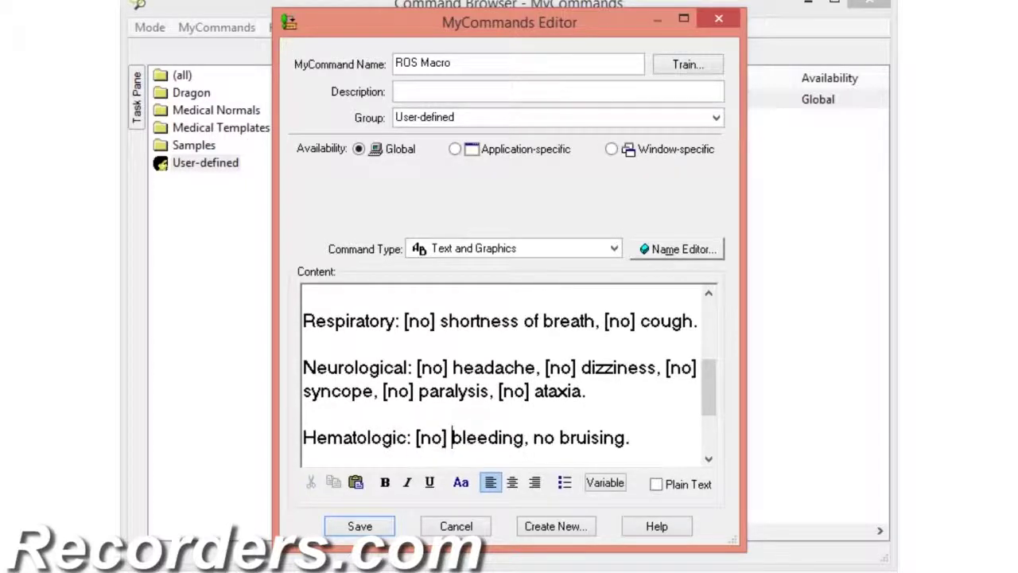
pyautogui.moveTo(533, 436); pyautogui.dragTo(554, 436)
pyautogui.write('[no]')
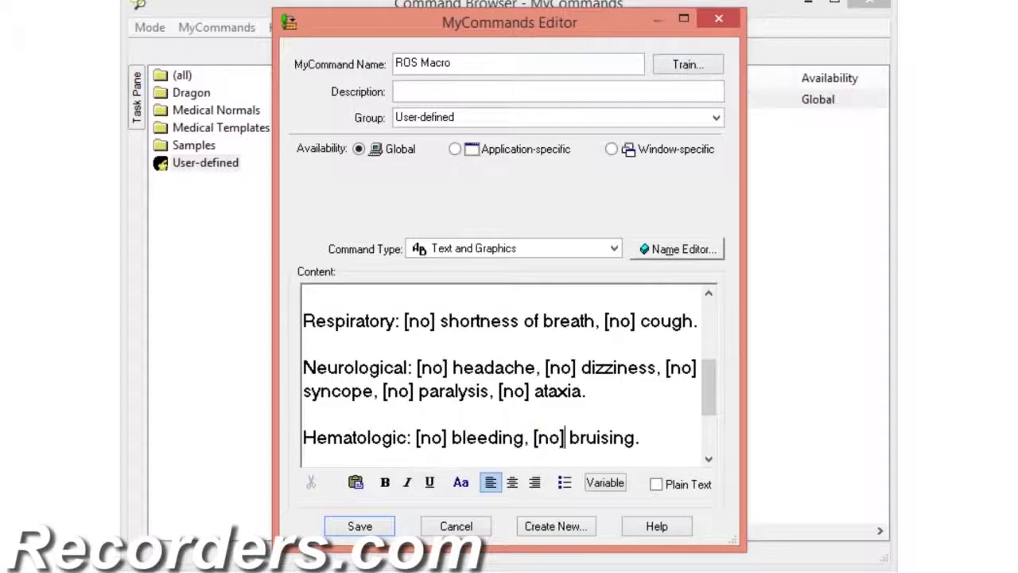
# Step: Replace the "No" before "history of" in both the Psychiatric and Allergies lines with "[no]"
pyautogui.press('Down')
pyautogui.press('Down')
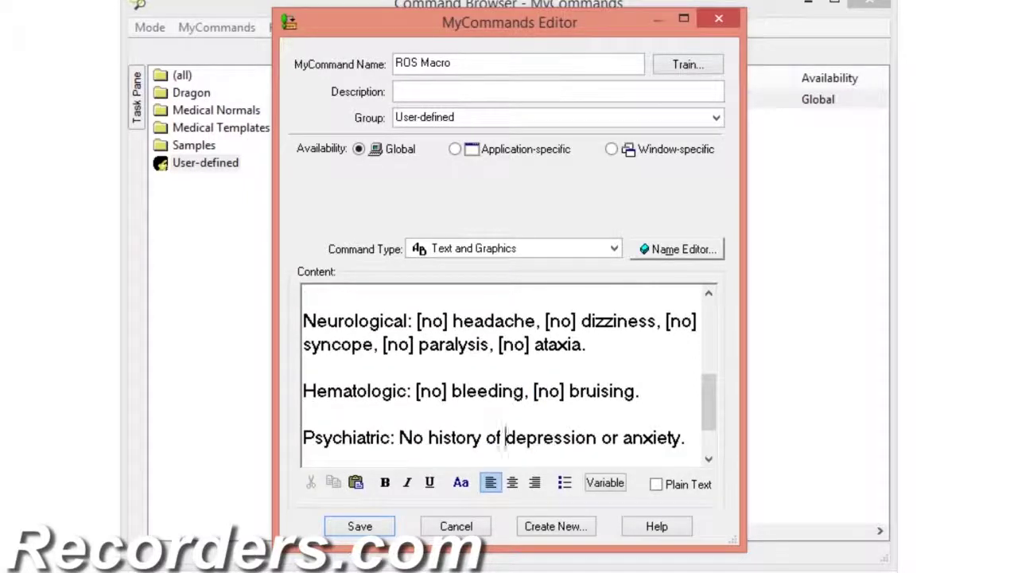
pyautogui.moveTo(399, 437); pyautogui.dragTo(424, 437)
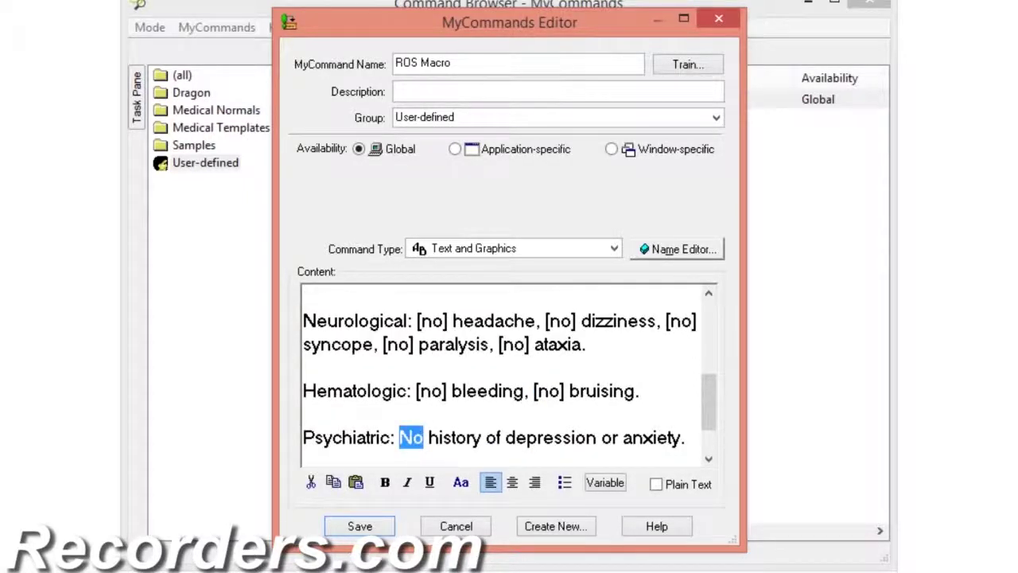
pyautogui.write('[no]')
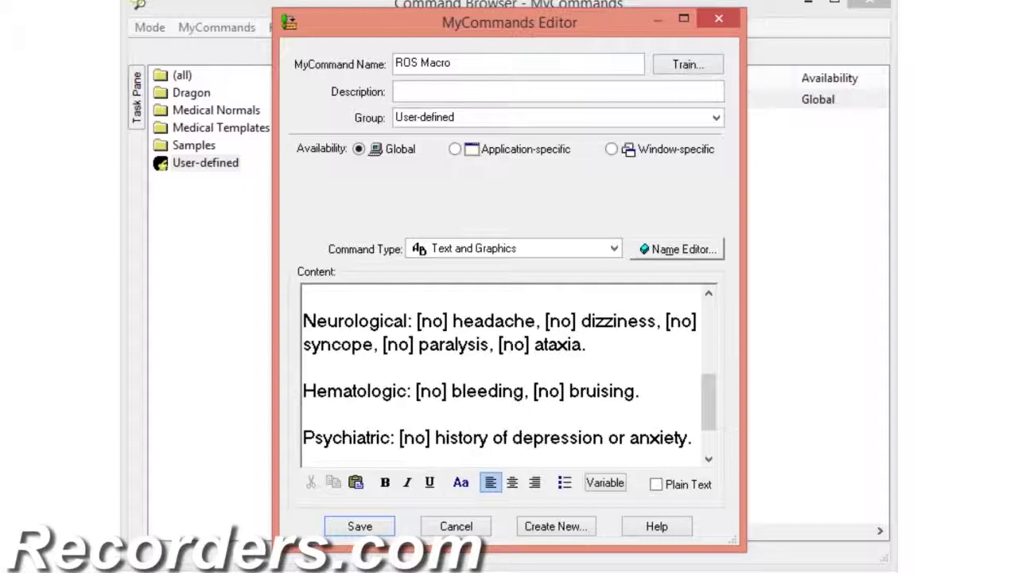
pyautogui.press('Down')
pyautogui.press('Down')
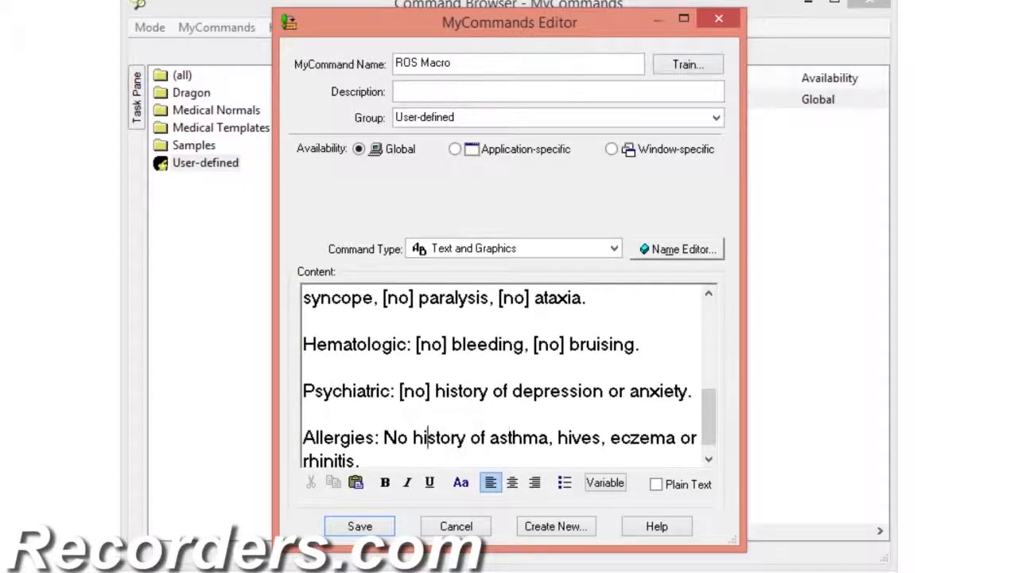
pyautogui.moveTo(384, 436); pyautogui.dragTo(408, 437)
pyautogui.write('[no]')
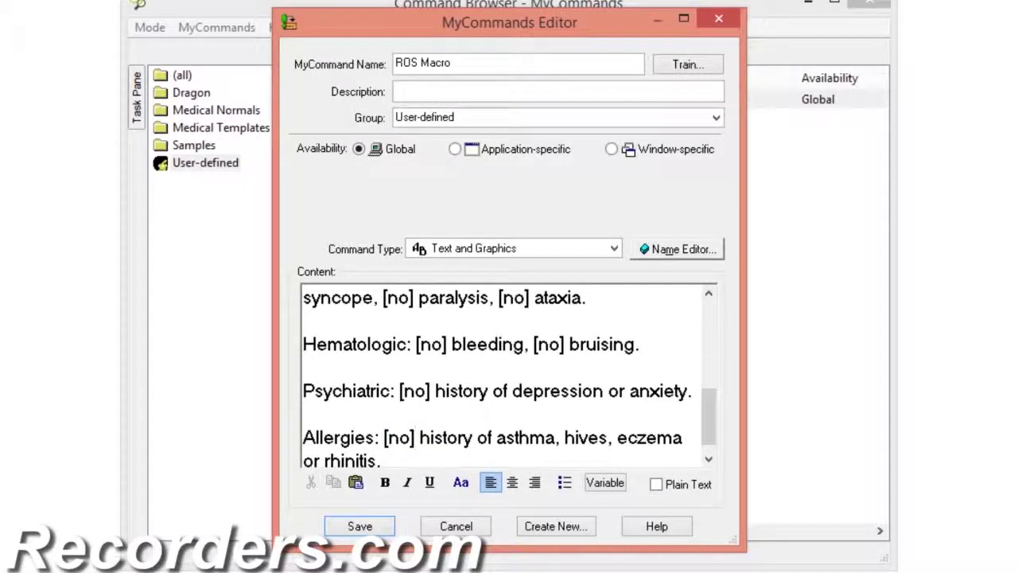
# Step: Save the edited ROS Macro command and close the Command Browser
pyautogui.press('Down')
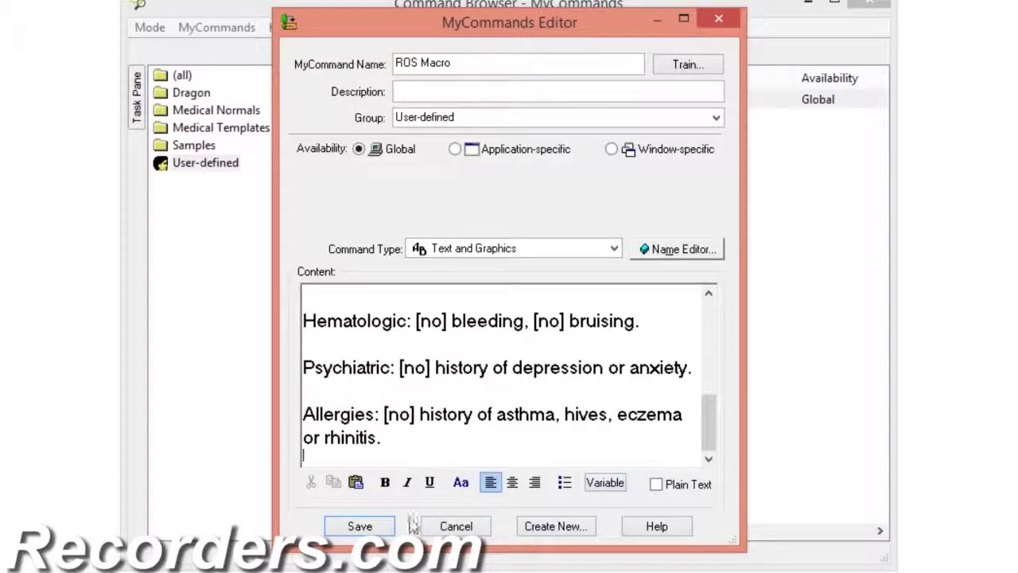
pyautogui.click(360, 527)
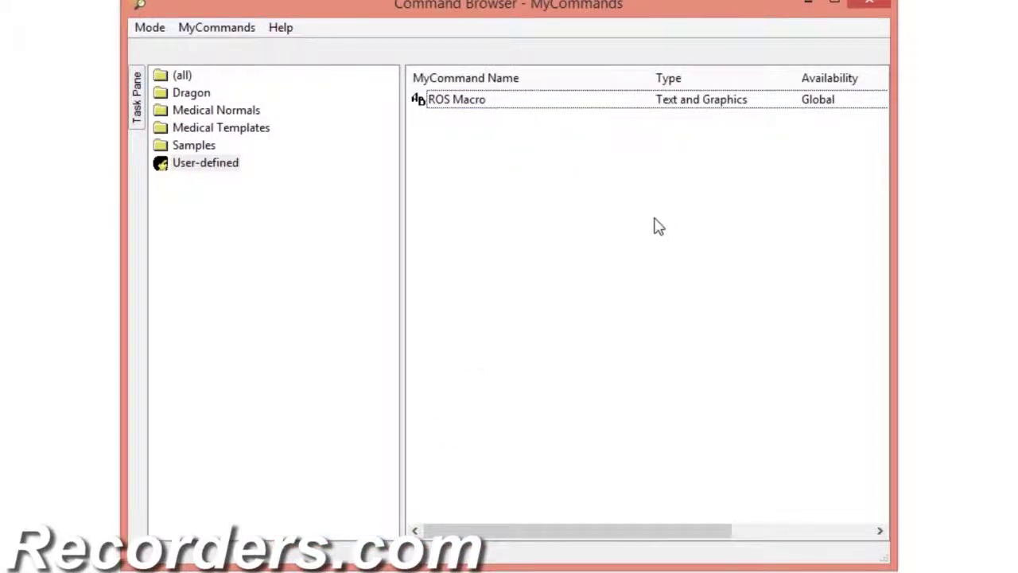
pyautogui.click(883, 4)
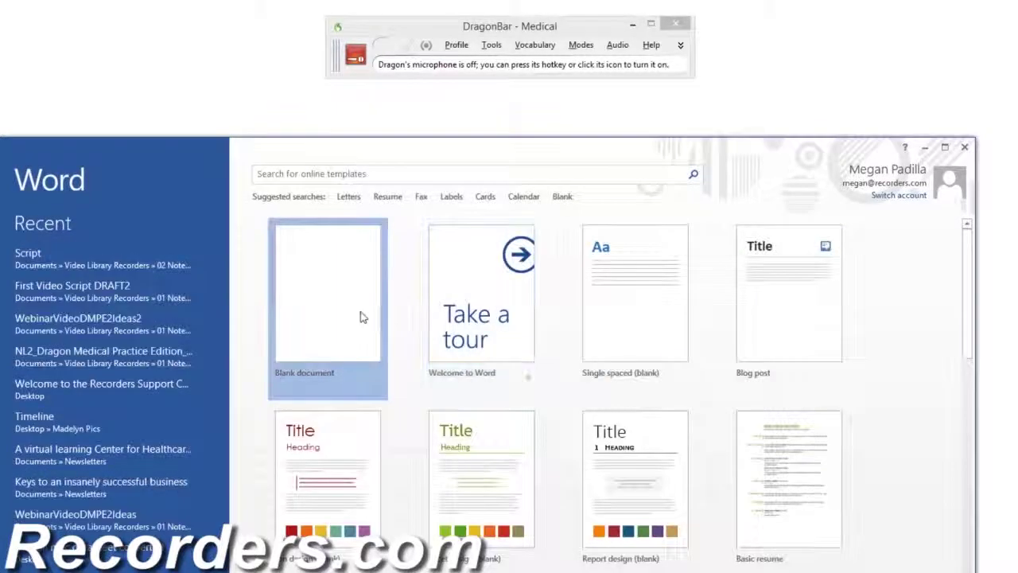
# Step: Create a blank document in Word and run the ROS Macro voice command in it, switching the Dragon microphone on and off around the dictation
pyautogui.click(360, 316)
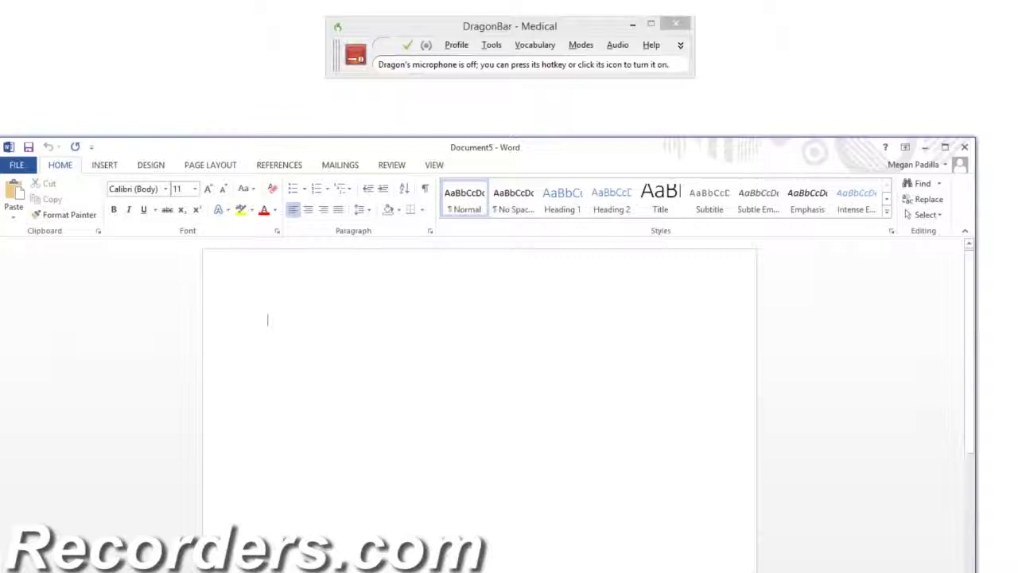
pyautogui.press('KP_Add')
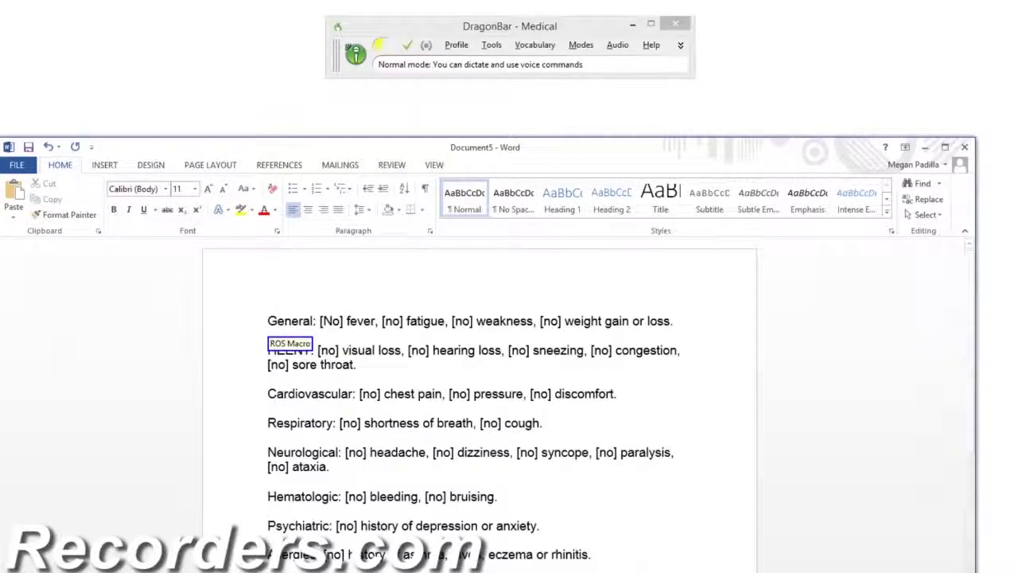
pyautogui.press('KP_Add')
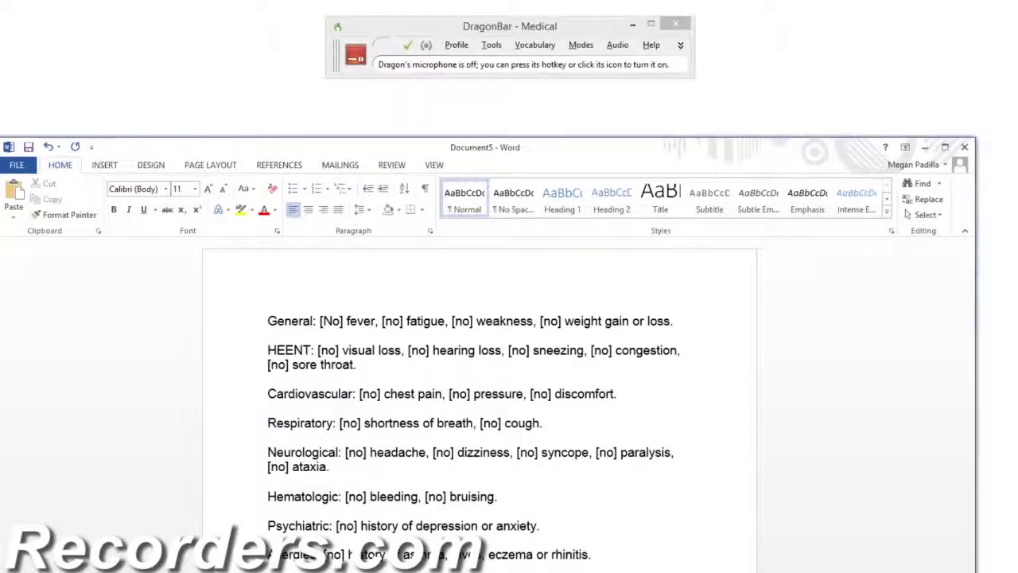